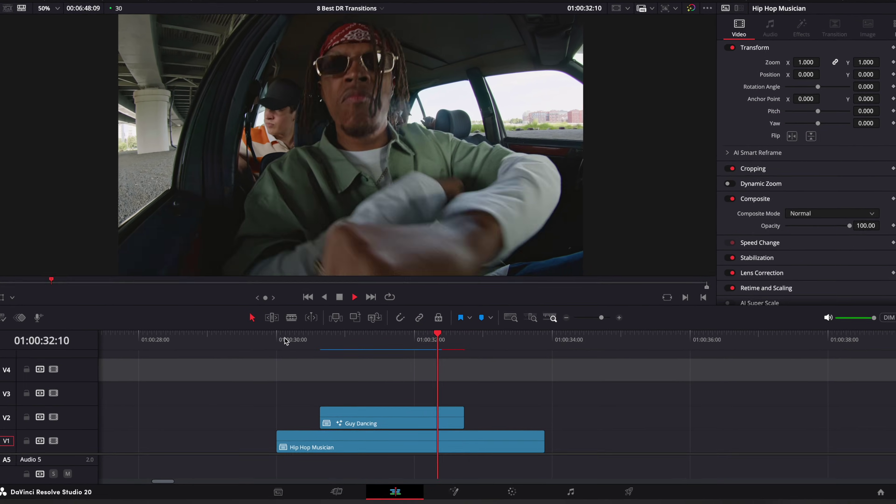
Duplicate the Guy Dancing clip onto track V3 and disable the original clip on V2.
key("space")
left_click_drag(288, 345, 347, 355)
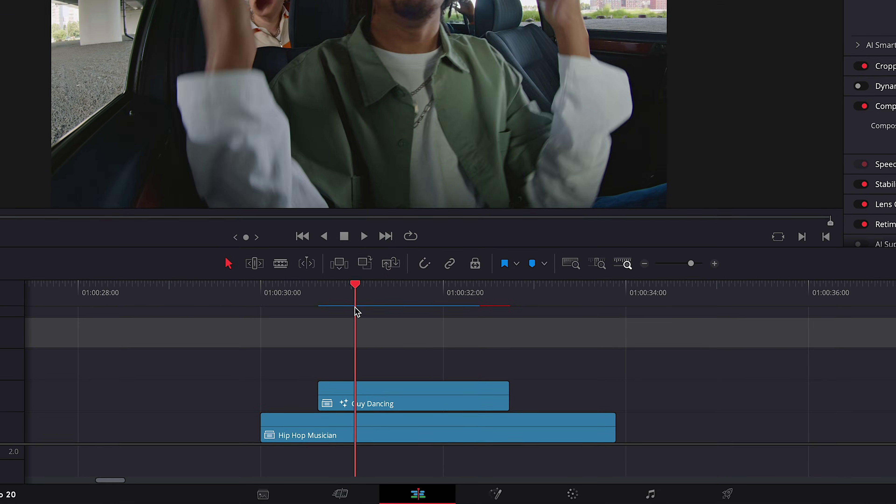
left_click_drag(374, 388, 372, 376)
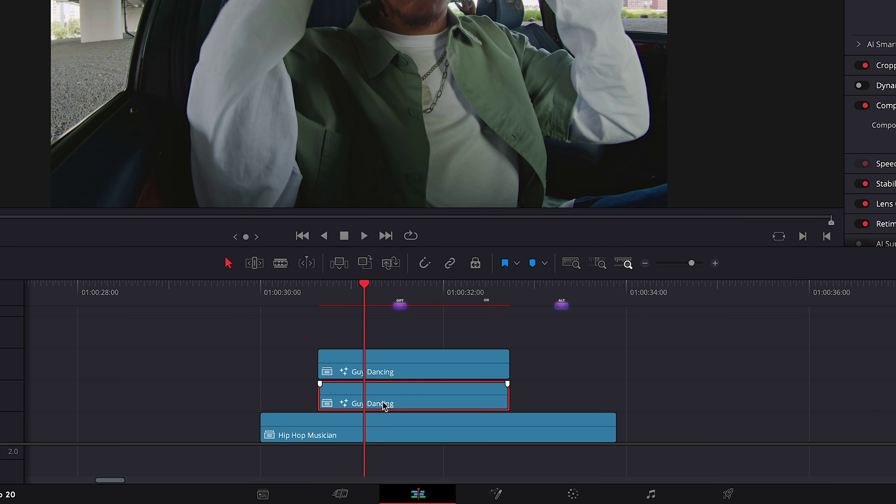
key("d")
Add a Magic Mask to the V3 Guy Dancing clip in Fusion and mark the dancer's face and shirt as the subject.
left_click(380, 366)
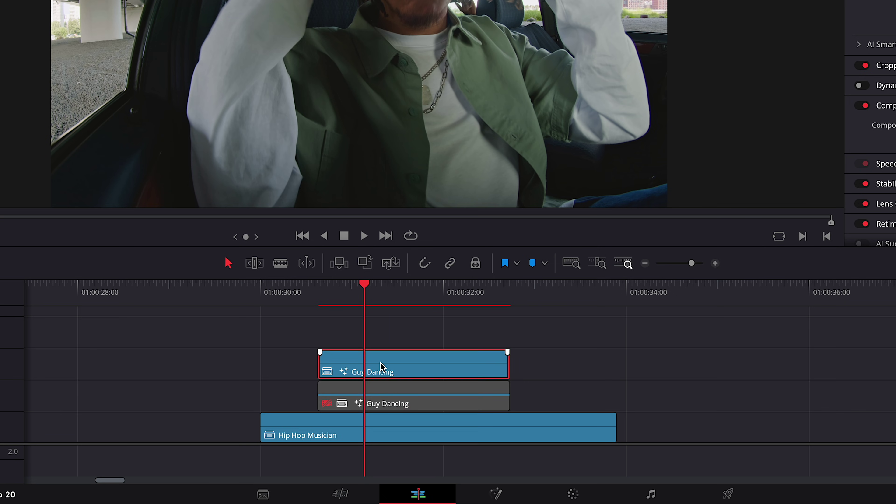
left_click(498, 494)
key("Return")
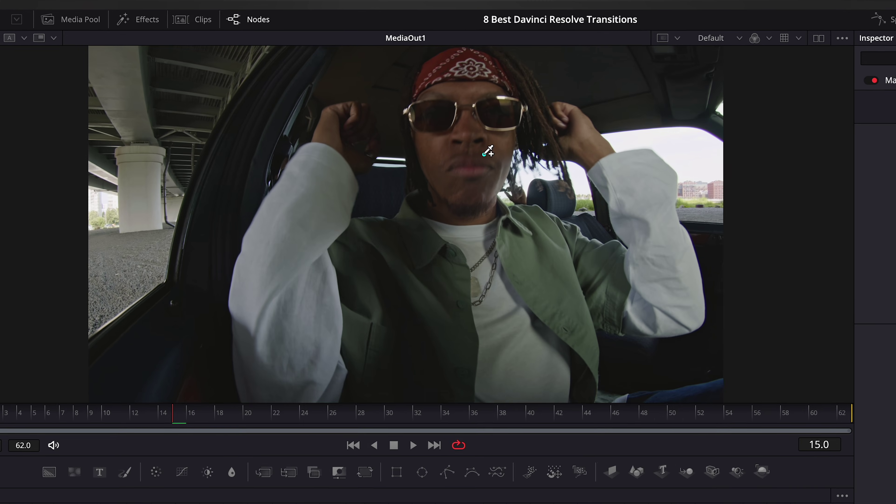
left_click(391, 114)
left_click(407, 232)
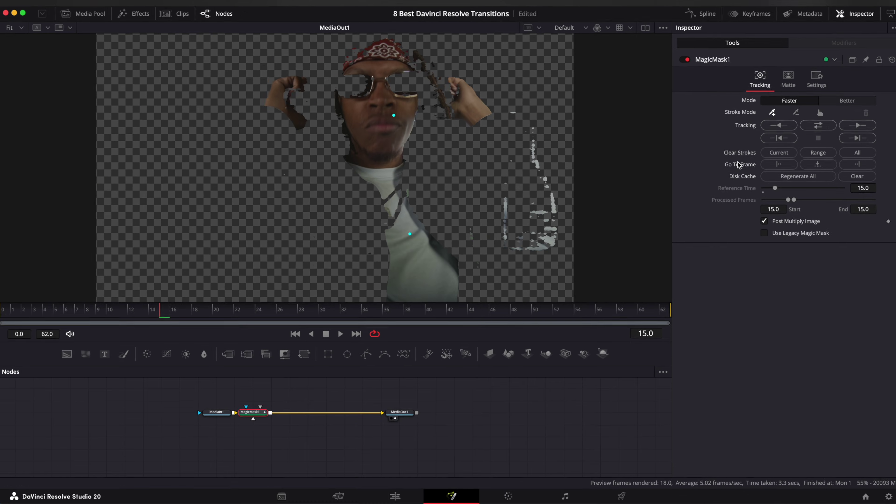
Set the Magic Mask mode to Better, track the dancer in both directions, and return to the edit timeline.
left_click(848, 101)
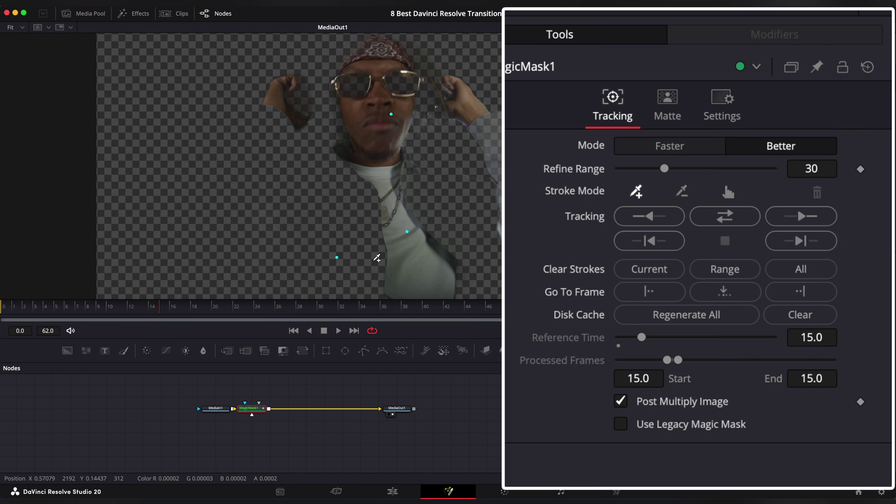
left_click(715, 218)
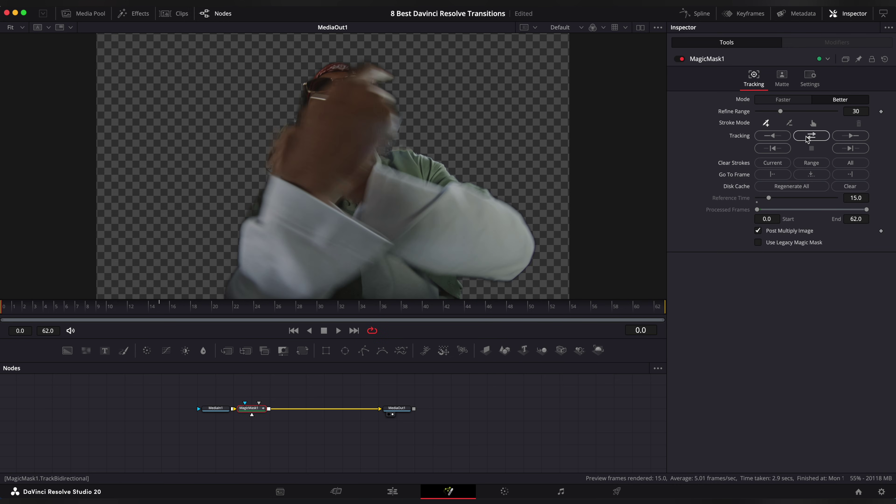
left_click(401, 493)
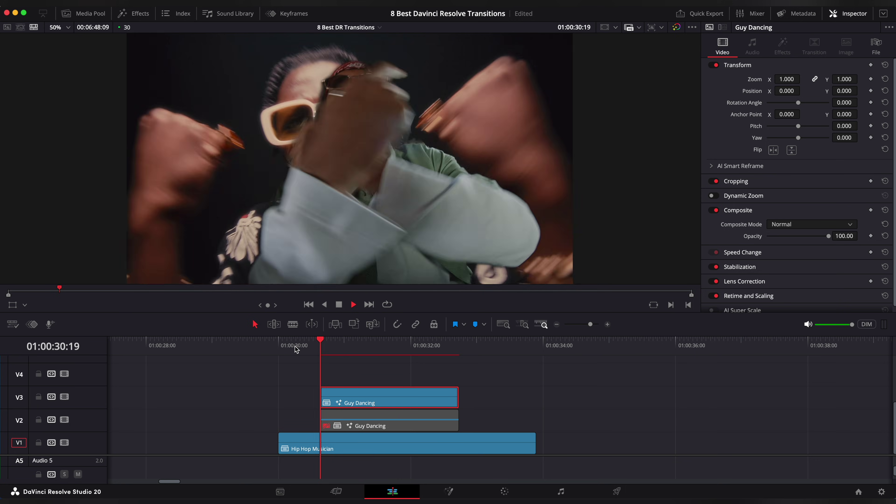
Duplicate the masked Guy Dancing clip onto track V4, disable the V3 copy, and select the new top clip.
left_click_drag(306, 349, 371, 354)
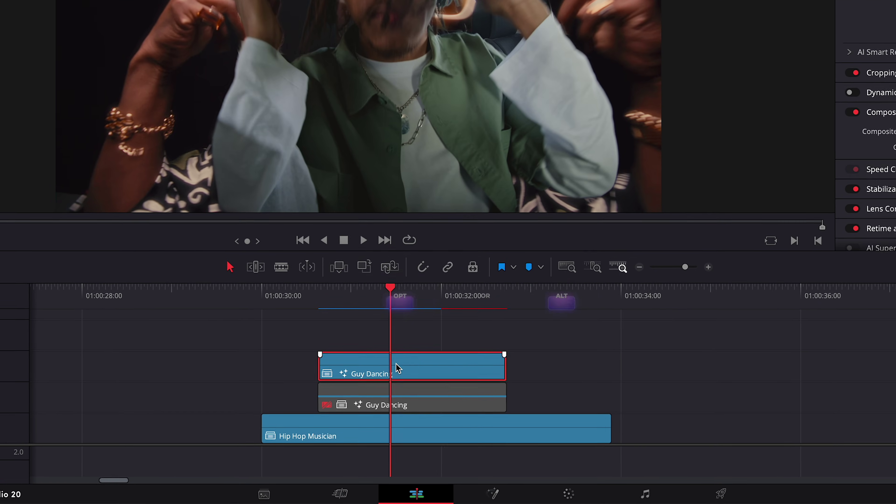
left_click_drag(378, 400, 378, 383)
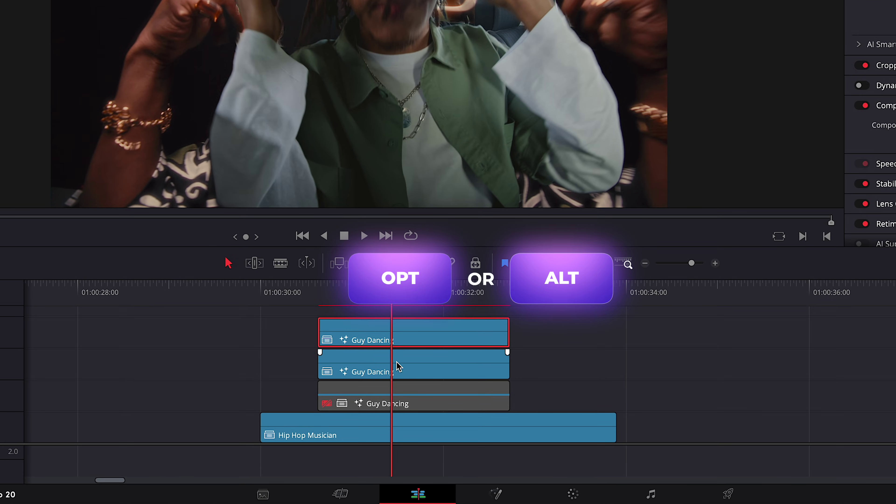
left_click(396, 336)
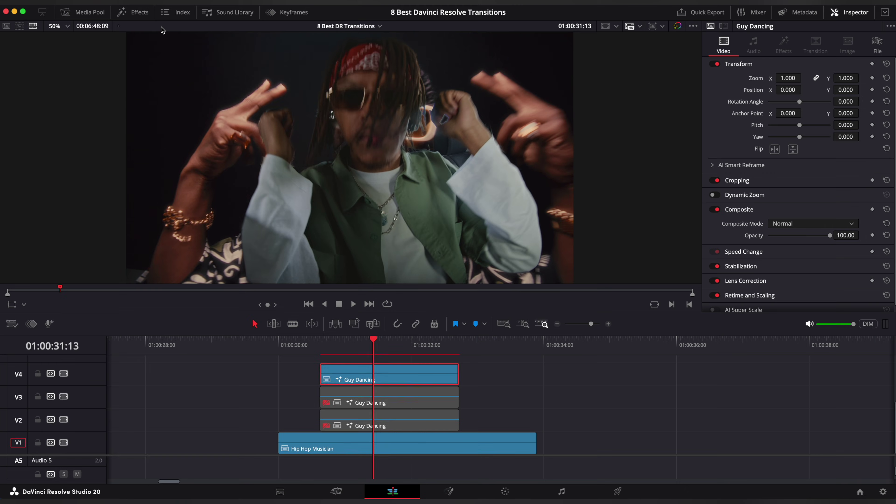
Apply the Directional Blur effect to the masked Guy Dancing clip on V4.
left_click(161, 26)
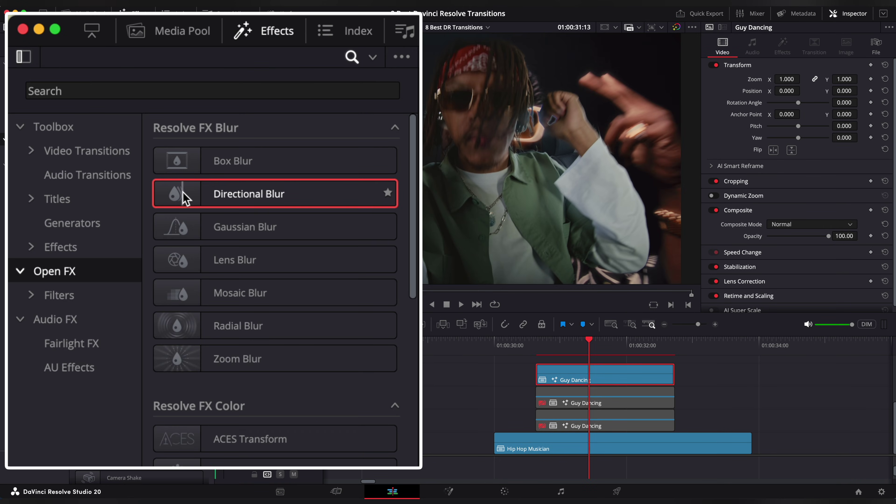
left_click_drag(555, 380, 556, 380)
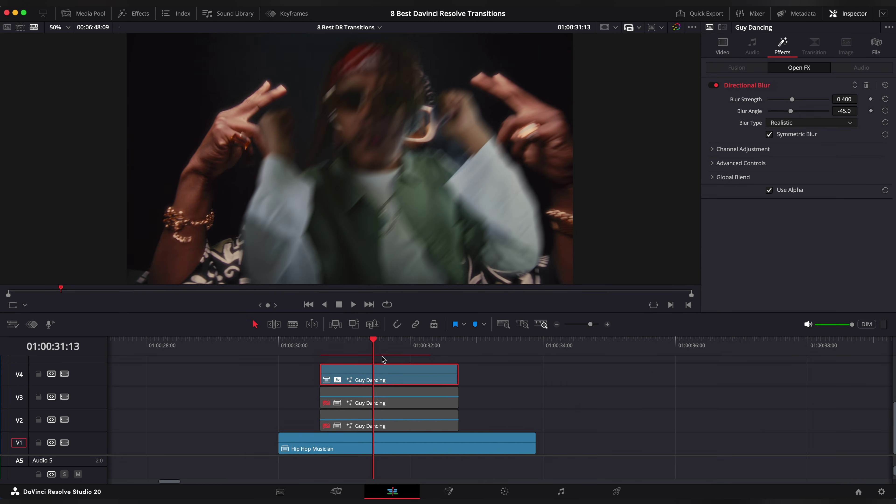
Set the blur angle to 90 and keyframe Blur Strength from 2 at the clip's start to 0 at 01:00:31:03.
left_click_drag(373, 348, 351, 349)
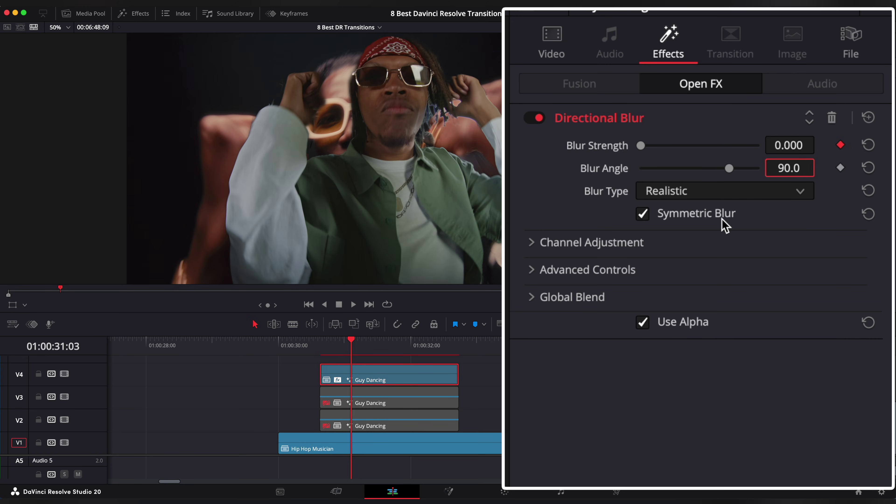
left_click_drag(344, 347, 323, 349)
type("2")
key("Return")
Check the Blur Strength keyframe curve and play back the blurred entrance from the start of the Hip Hop Musician clip.
left_click(273, 15)
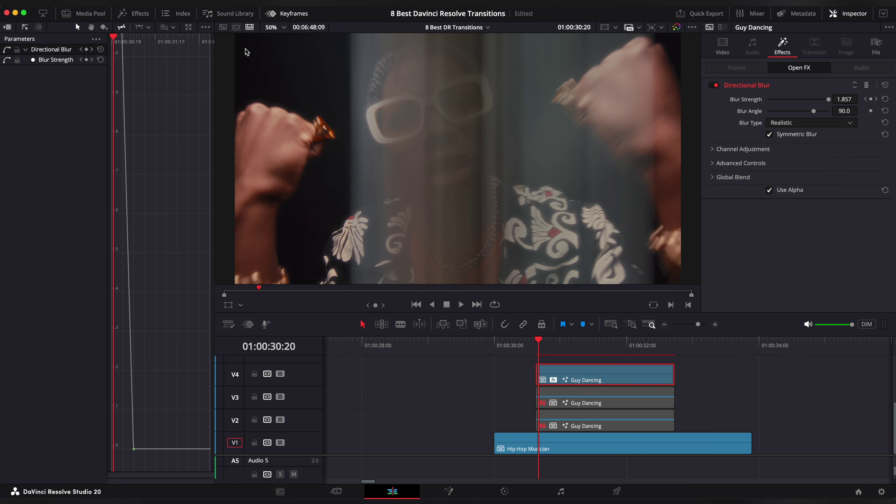
left_click(270, 14)
left_click(285, 348)
key("space")
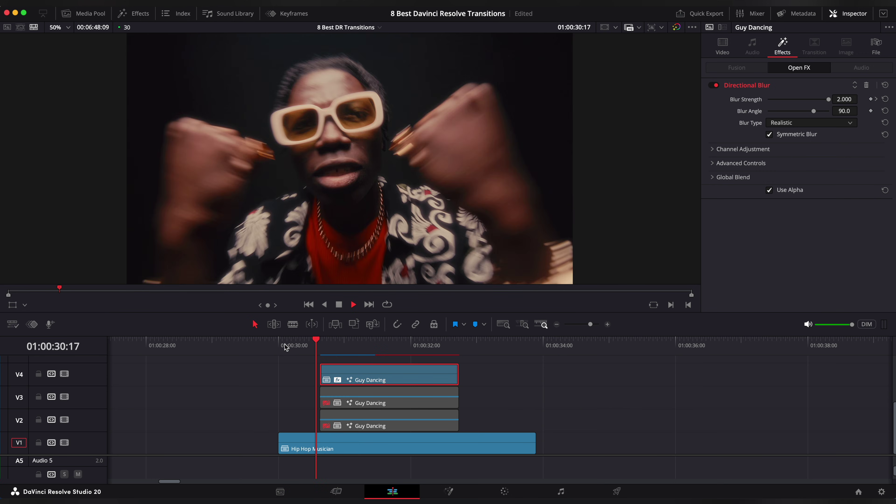
Disable the blurred Guy Dancing clip on V4 and enable the masked copy on V3.
left_click(366, 349)
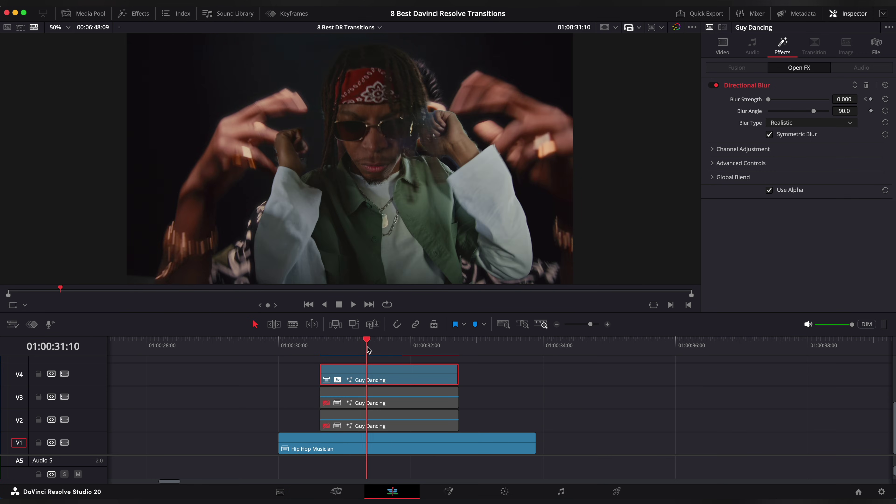
key("d")
left_click(368, 398)
key("d")
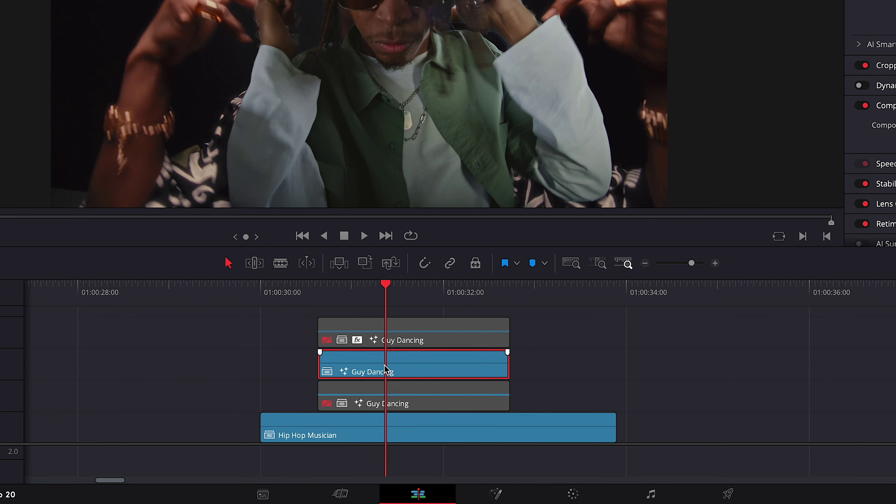
Invert the Magic Mask matte of the V3 clip in Fusion and return to the edit timeline.
left_click(496, 493)
left_click(786, 82)
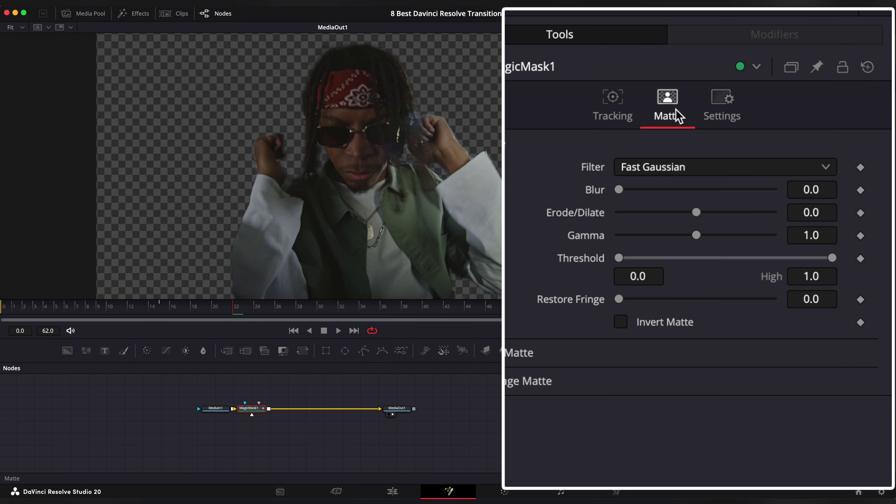
left_click(630, 329)
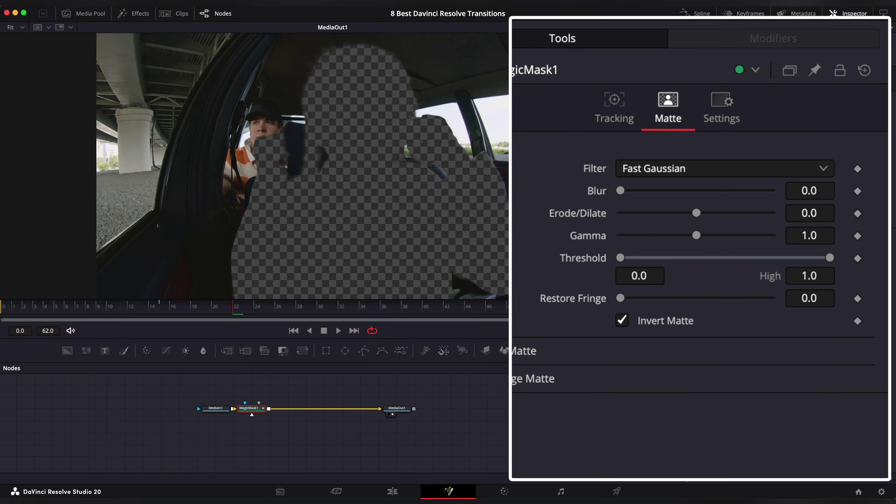
left_click(392, 493)
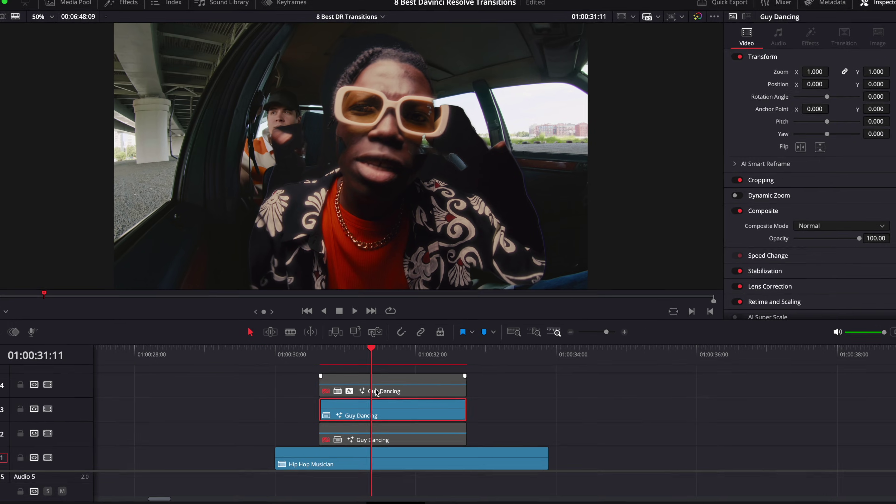
Toggle the V4 and V3 Guy Dancing clips on and off to compare the dancer layer with the background layer.
left_click(372, 374)
key("d")
left_click(389, 471)
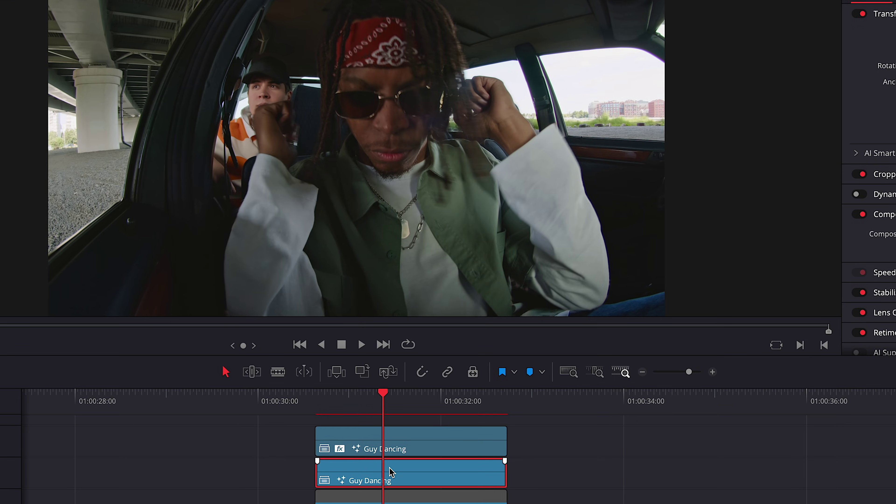
key("d")
key("d")
left_click(388, 441)
key("d")
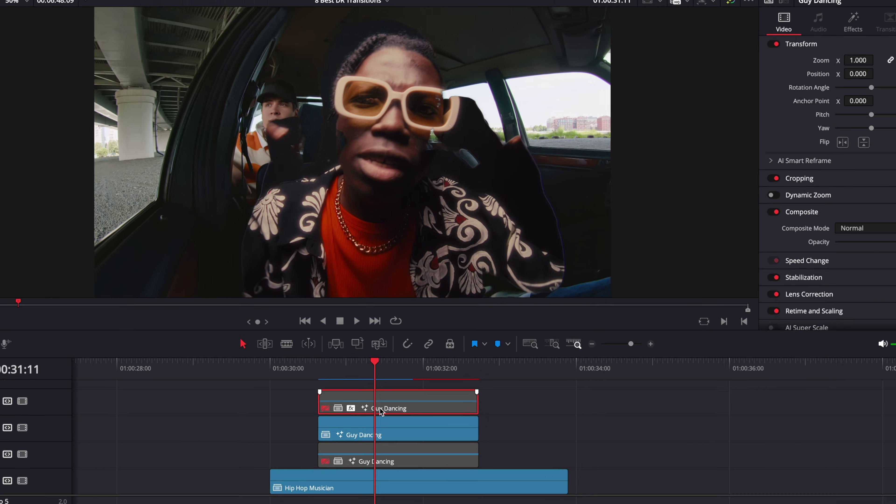
Keyframe the V3 clip's Position Y from about 2197 near 01:00:31:02 to 0 at 01:00:31:11.
left_click(388, 468)
left_click_drag(368, 354, 369, 349)
left_click(870, 91)
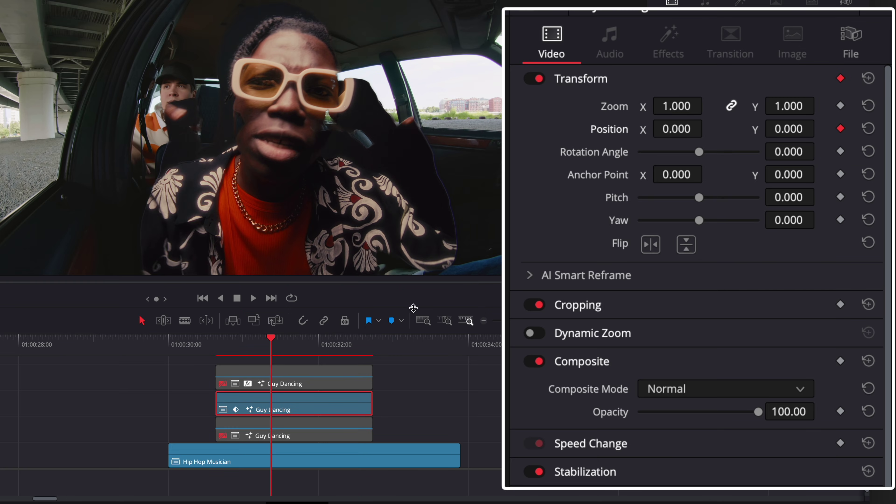
left_click_drag(265, 340, 248, 348)
left_click_drag(812, 129, 820, 127)
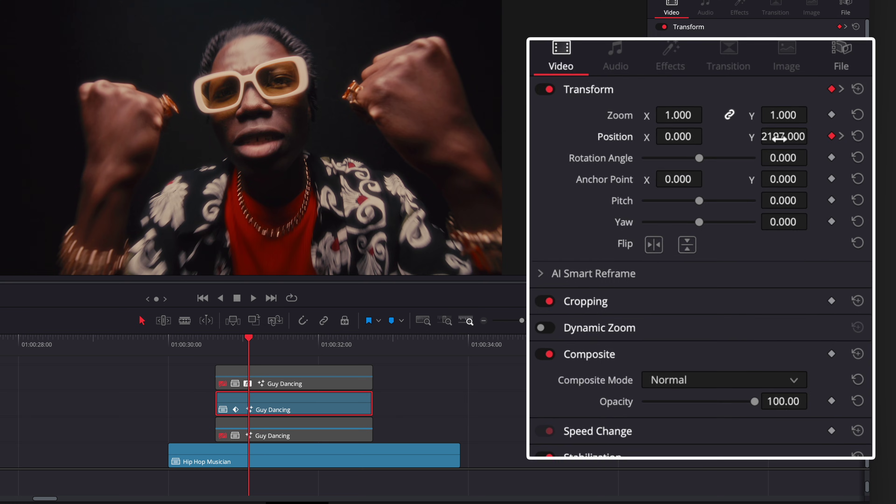
left_click_drag(229, 349, 254, 352)
mouse_move(354, 356)
left_mouse_down()
mouse_move(370, 356)
mouse_move(353, 355)
left_mouse_up()
Smooth the V3 clip's position keyframes into an eased curve in the Keyframe Editor and lengthen the final keyframe's handle.
left_click(272, 14)
left_click(188, 28)
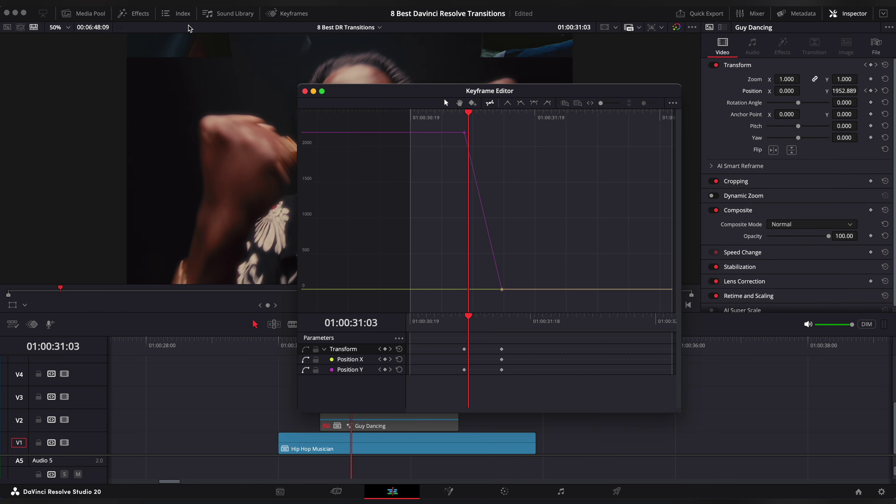
left_click_drag(542, 131, 441, 289)
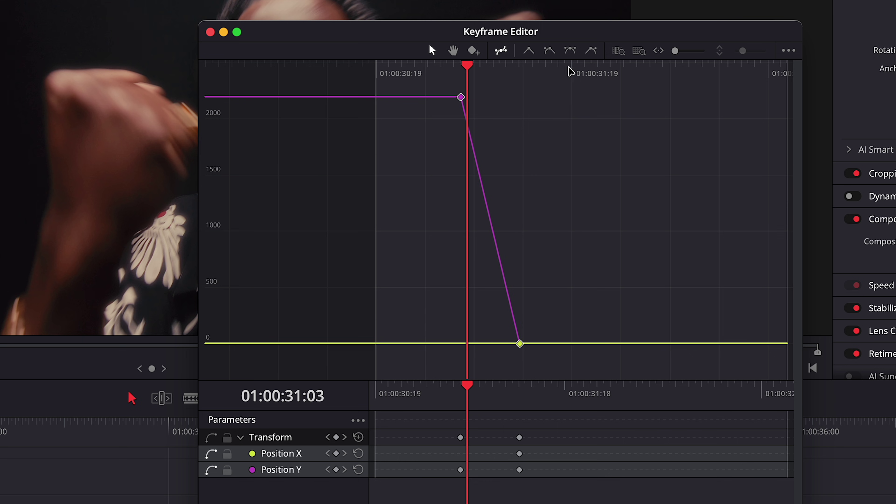
left_click(570, 50)
left_click(520, 343)
left_click_drag(485, 344, 474, 344)
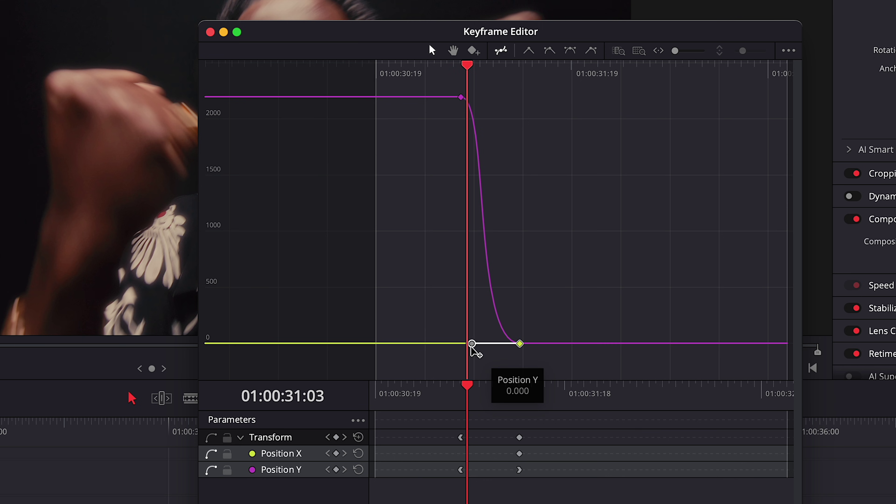
left_click(210, 32)
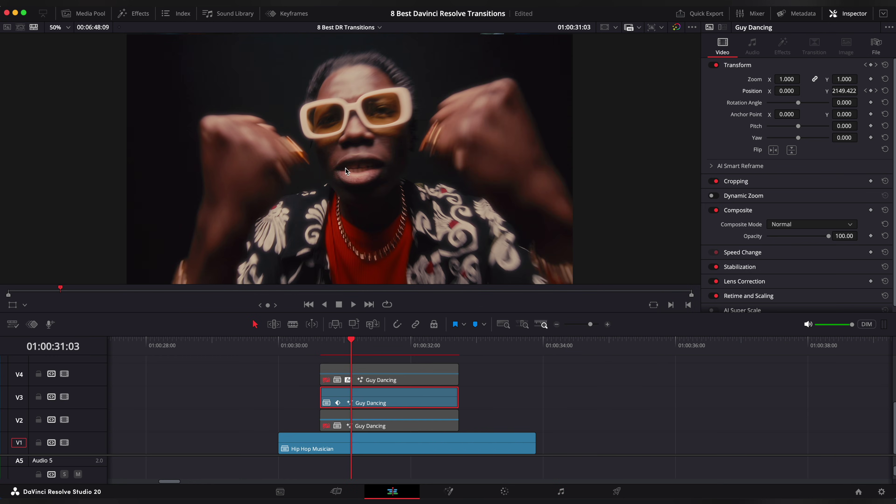
Enable the blurred Guy Dancing clip on V4 and play back the combined transition.
left_click_drag(350, 346, 373, 347)
left_click(349, 374)
key("space")
key("space")
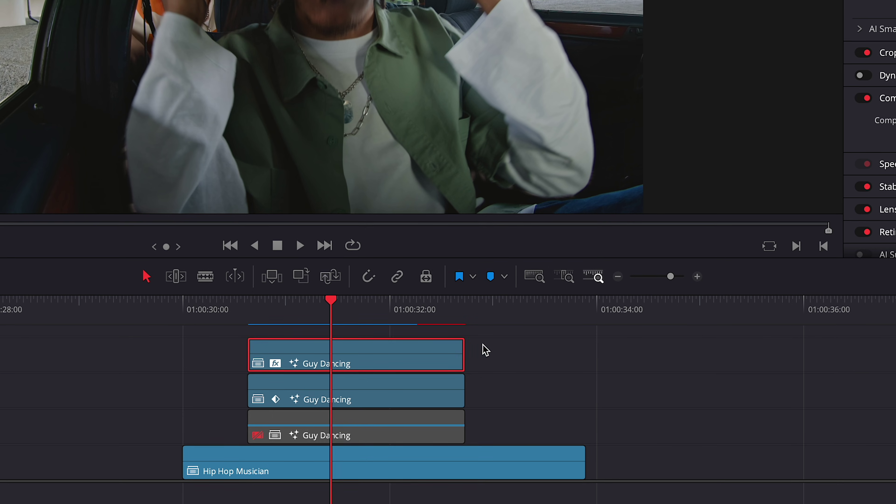
Combine the V3 and V4 Guy Dancing clips into a new compound clip named 2.
left_click_drag(500, 348, 427, 393)
right_click(427, 394)
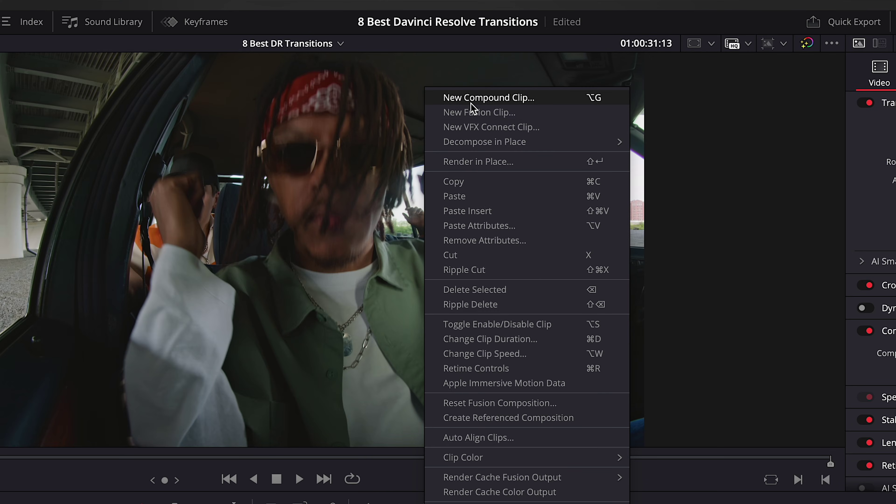
left_click(471, 103)
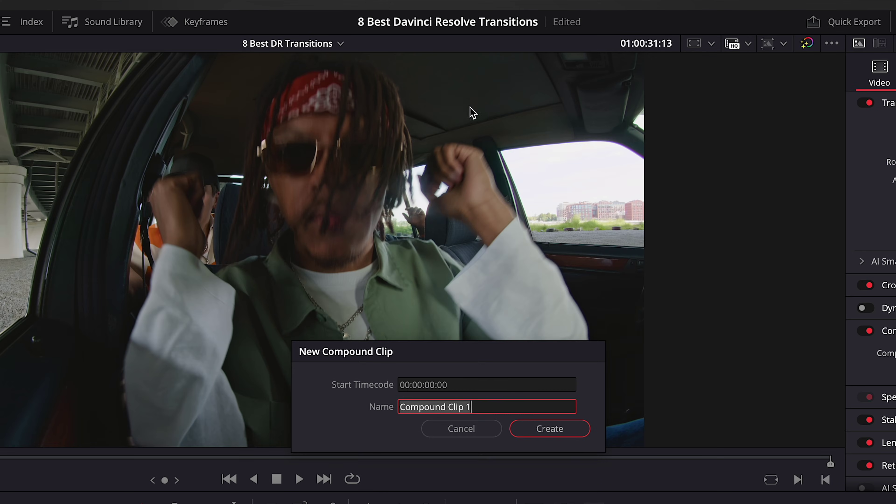
type("2")
left_click(528, 432)
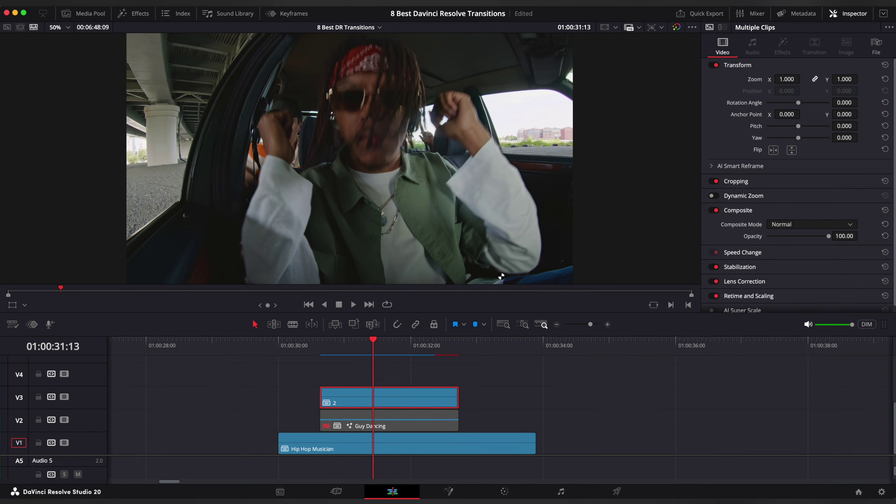
Trim compound clip 2 to end at 01:00:31:13 and move it down onto track V2.
left_click(394, 398)
key("Delete")
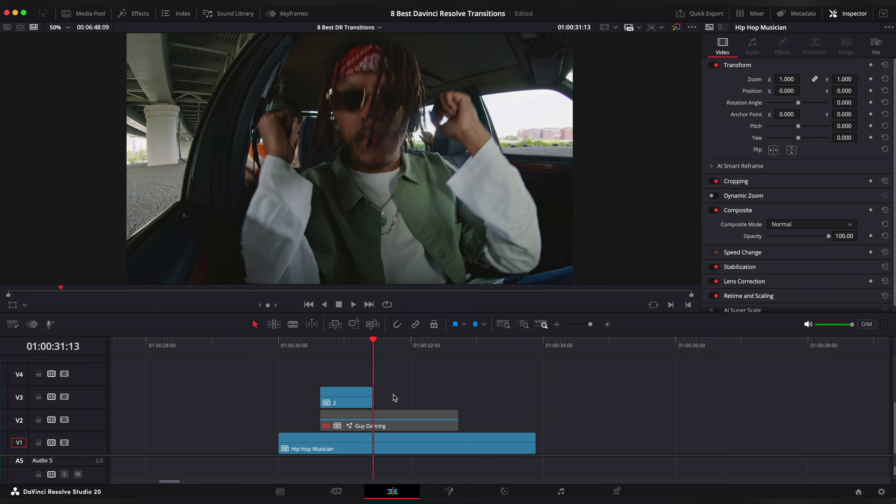
left_click_drag(347, 392, 348, 416)
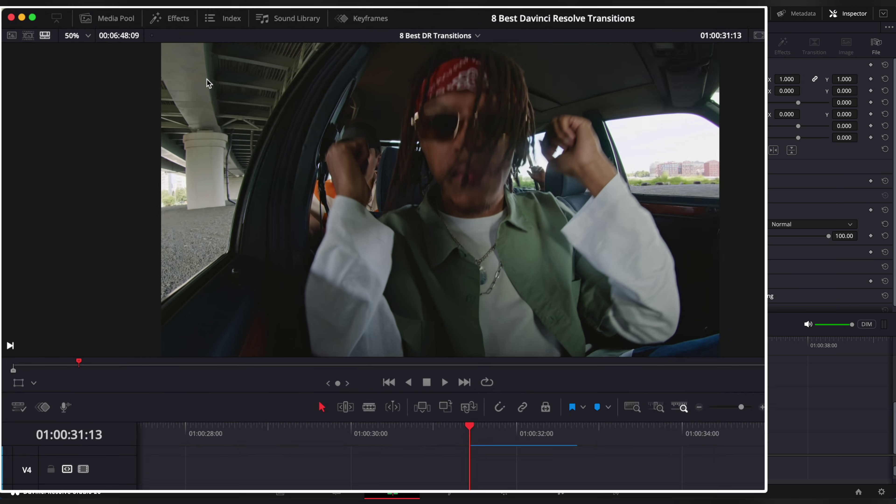
Find the Camera Shake transition, place it at the cut between clips 2 and Guy Dancing, and shorten it to 20 frames.
left_click(134, 15)
left_click(49, 79)
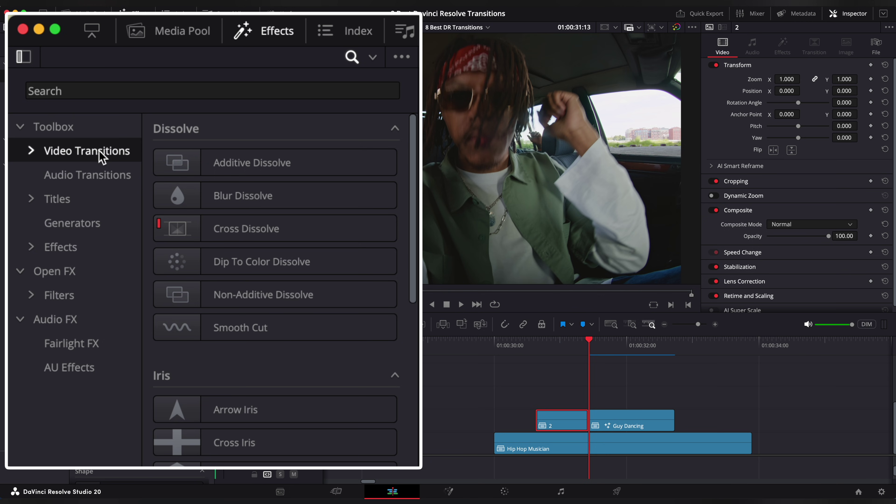
type("shake")
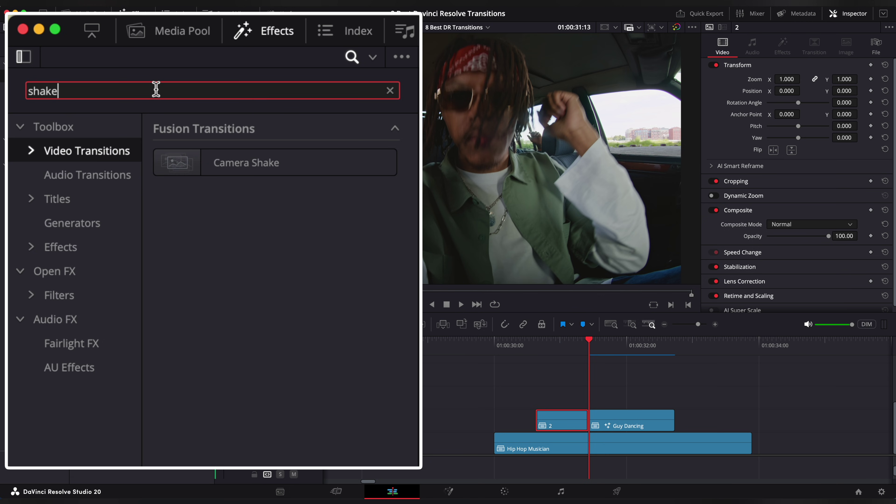
left_click_drag(517, 397, 593, 423)
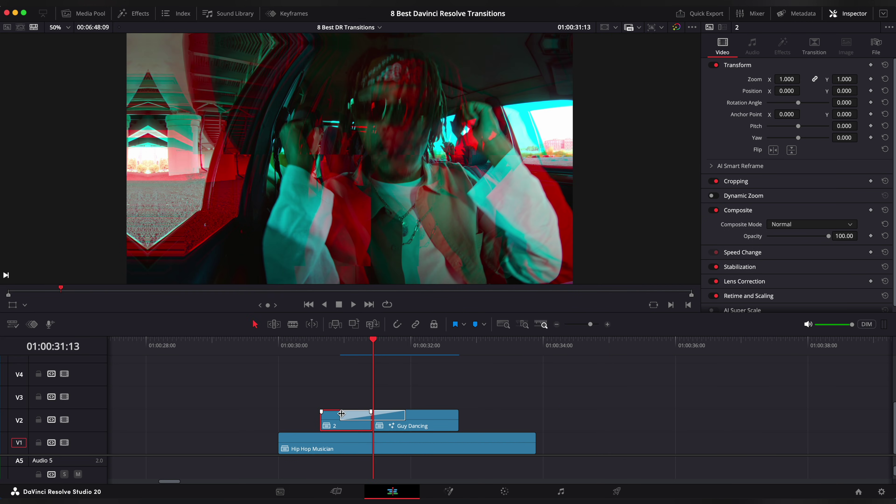
left_click(342, 413)
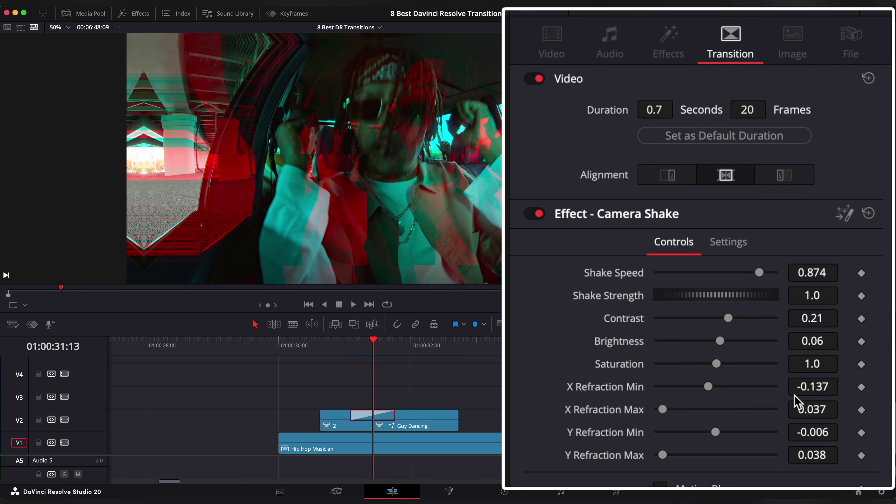
Set Camera Shake's X and Y Refraction Min and Max to 0, enable Motion Blur, and play back the transition.
type("0")
key("Tab")
type("0")
key("Return")
scroll(660, 377, "down", 5)
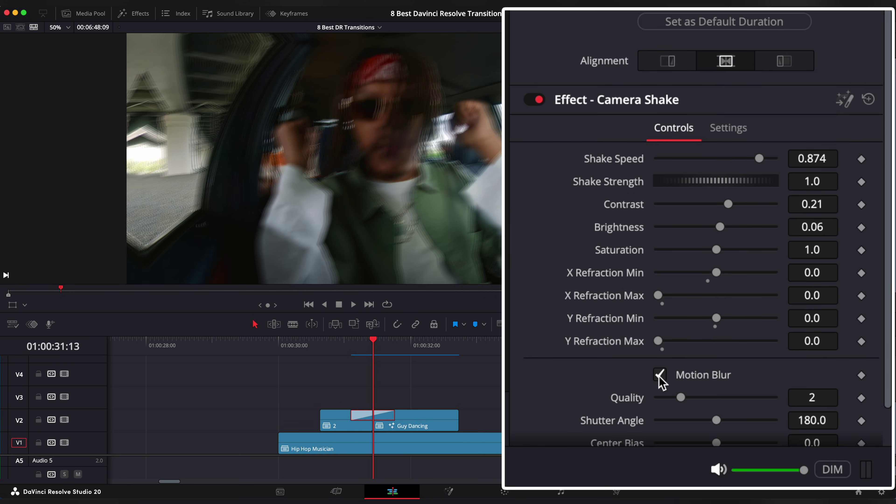
left_click_drag(373, 351, 279, 353)
key("space")
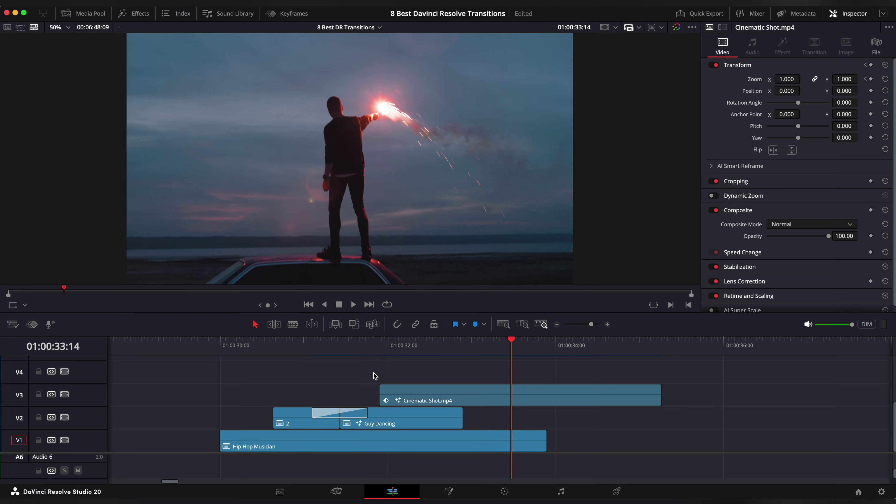
Duplicate Cinematic Shot.mp4 from V3 onto V4 and disable the V3 copy.
left_click_drag(510, 344, 228, 353)
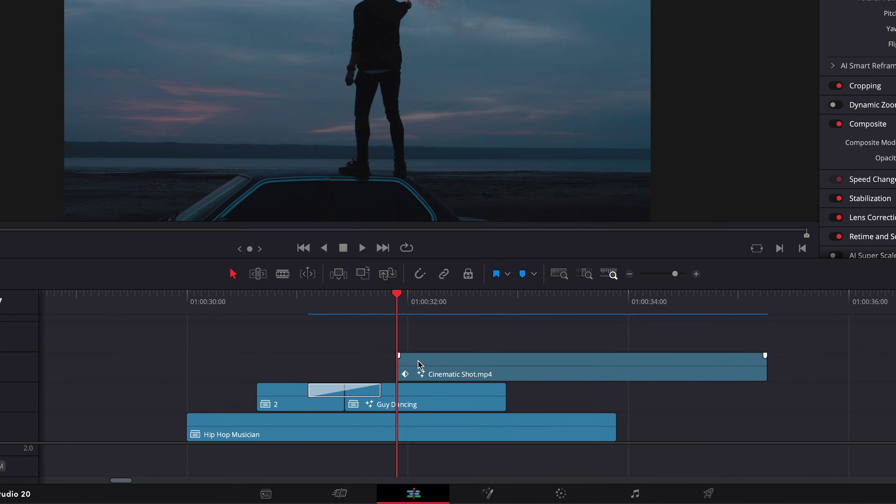
left_click_drag(398, 403, 397, 381)
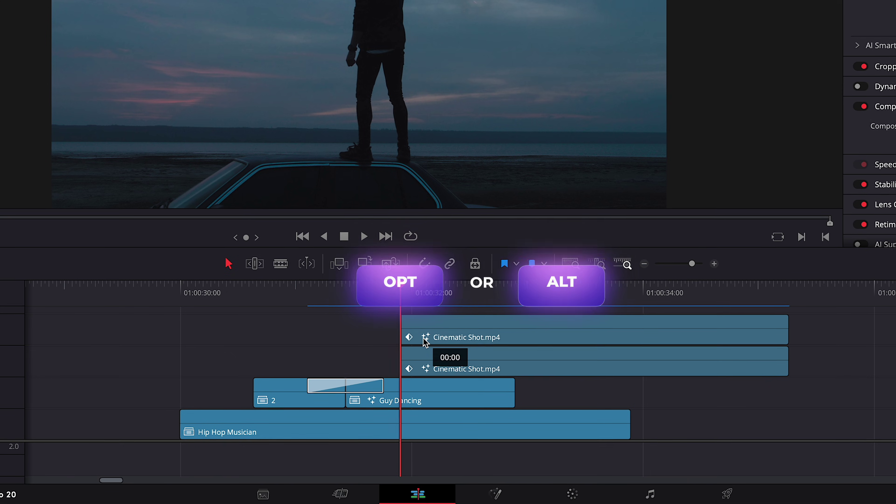
left_click(426, 359)
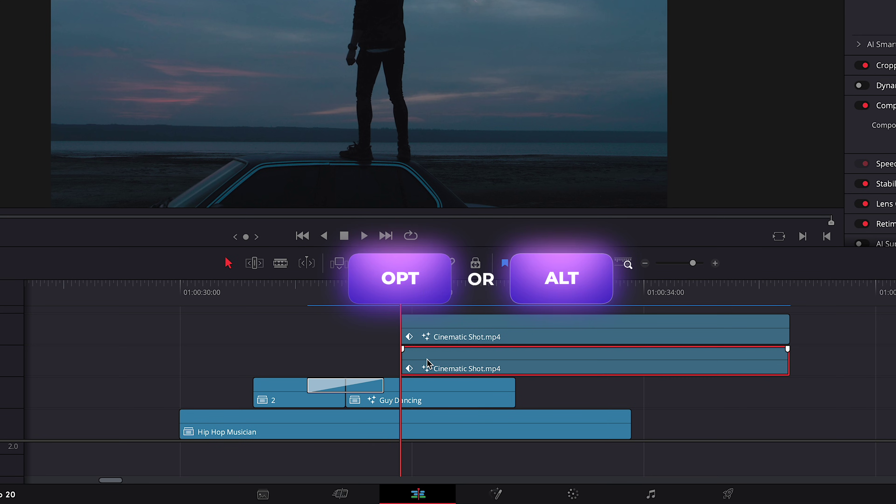
Add a Magic Mask to the V4 Cinematic Shot in Fusion, mask the man and flare in Better mode, and track both directions.
left_click(497, 494)
key("shift+space")
type("magic")
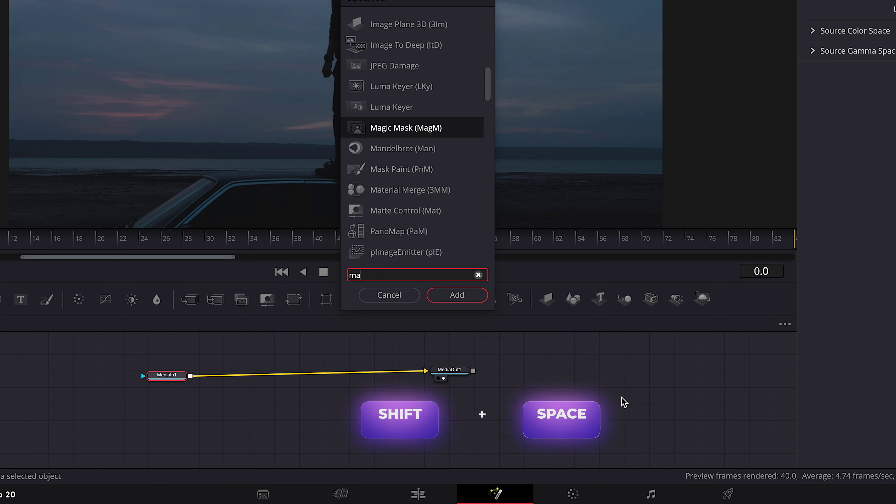
key("Return")
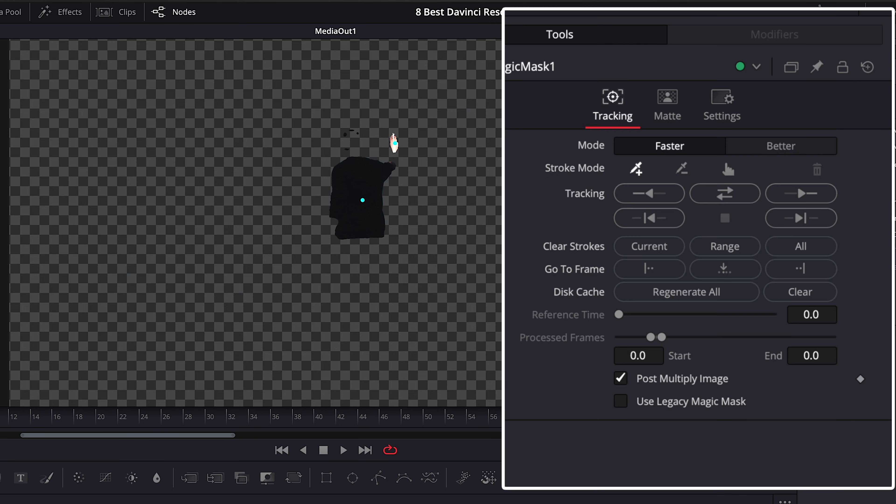
left_click(768, 153)
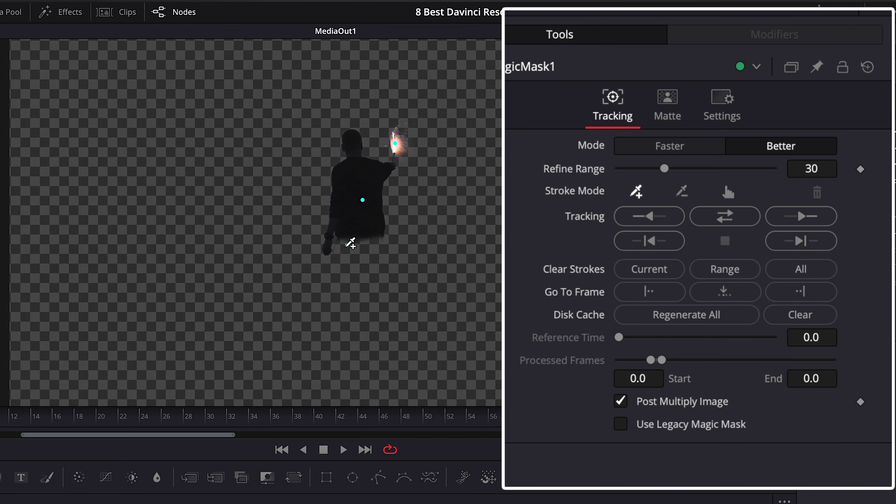
left_click(723, 216)
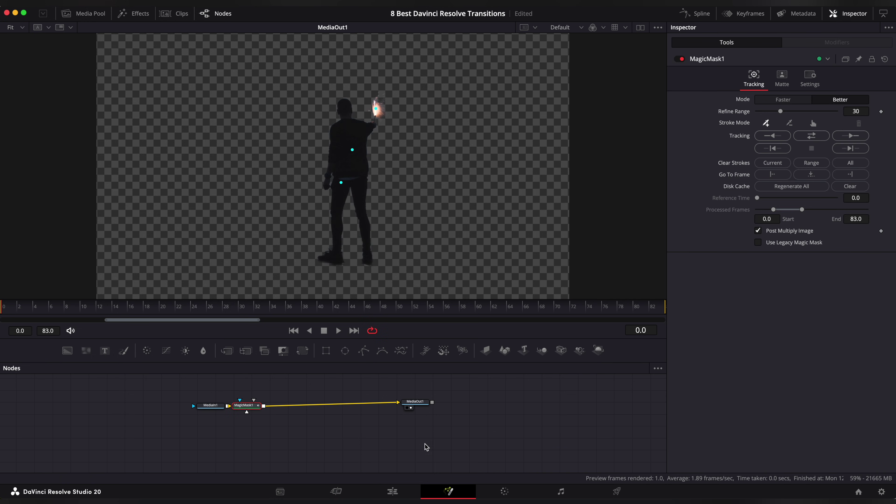
Return to the Edit page and review the masked Cinematic Shot clip over the clips below.
left_click(391, 492)
left_click(350, 353)
key("space")
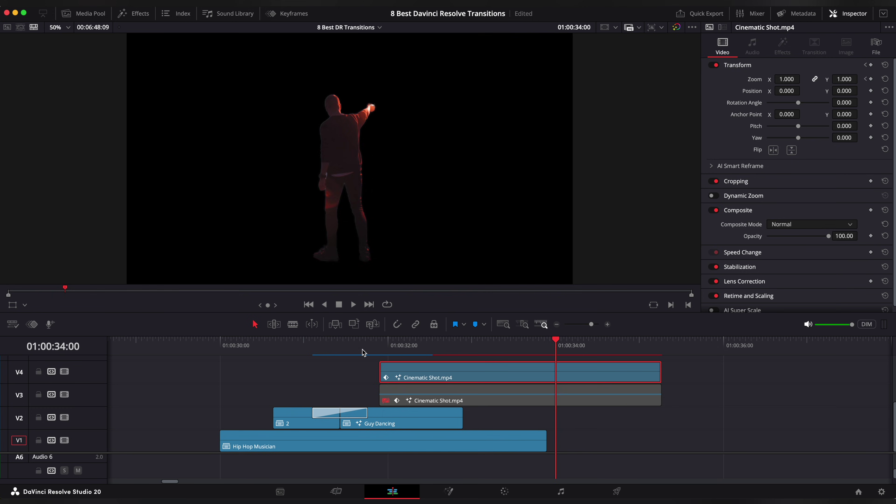
left_click(400, 353)
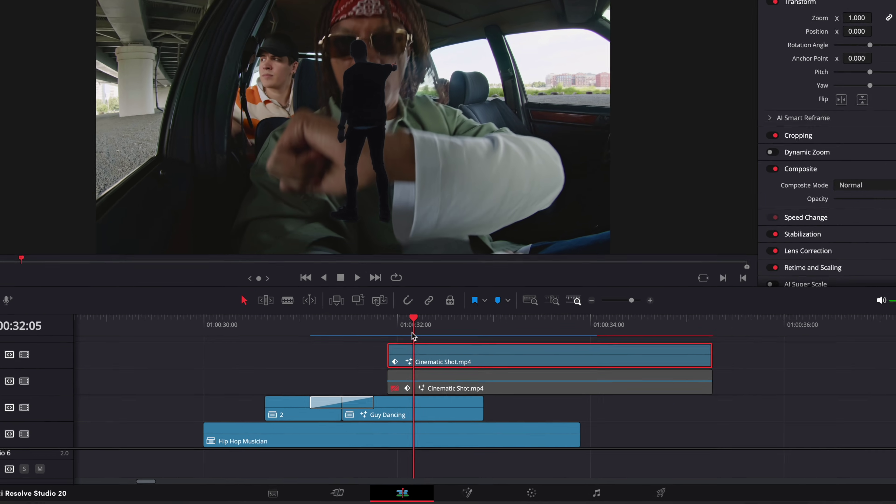
Enable the V3 Cinematic Shot, trim its start to Guy Dancing's end, and move both Cinematic Shot copies down one track.
left_click(418, 385)
key("d")
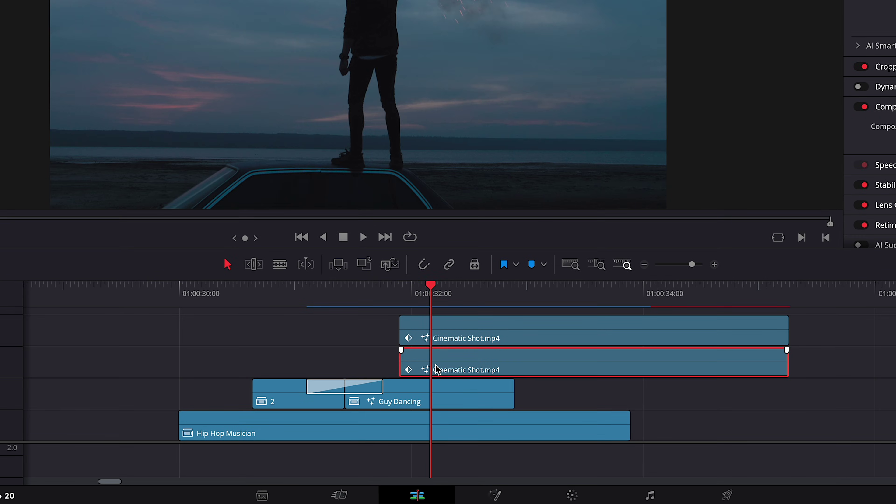
left_click_drag(404, 363, 555, 388)
left_click_drag(526, 338, 527, 362)
left_click_drag(450, 298, 530, 312)
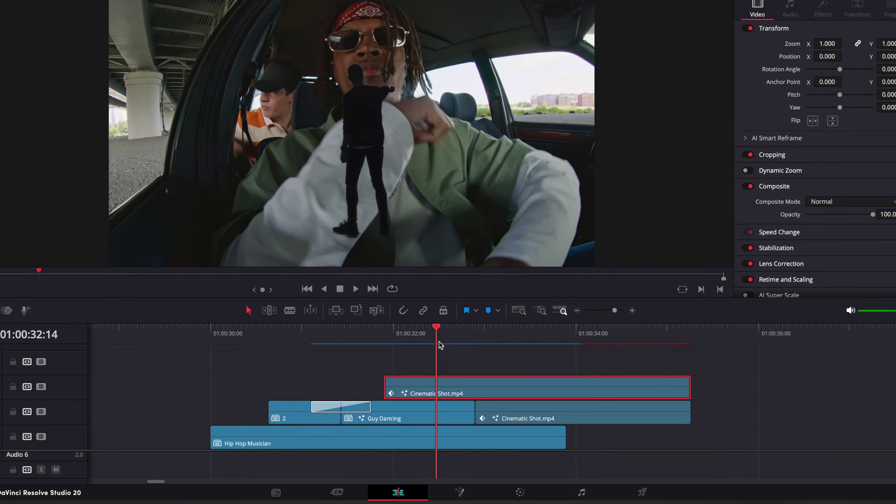
Find the Noise Dissolve transition and apply it to the start of the masked Cinematic Shot.mp4 on V3 for 30 frames.
left_click_drag(475, 362, 413, 363)
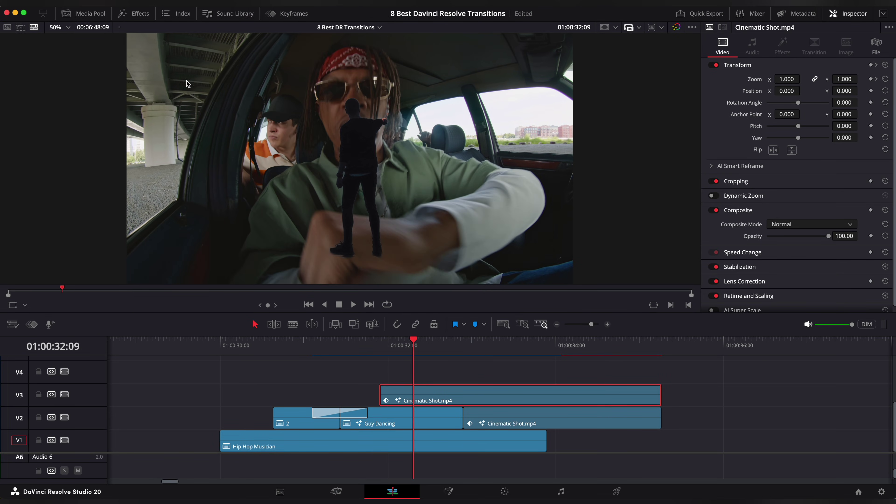
left_click(135, 13)
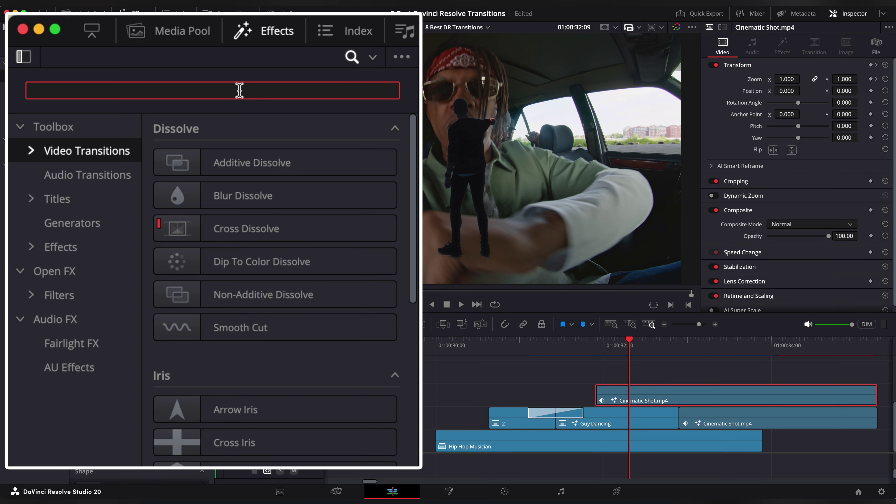
type("noise")
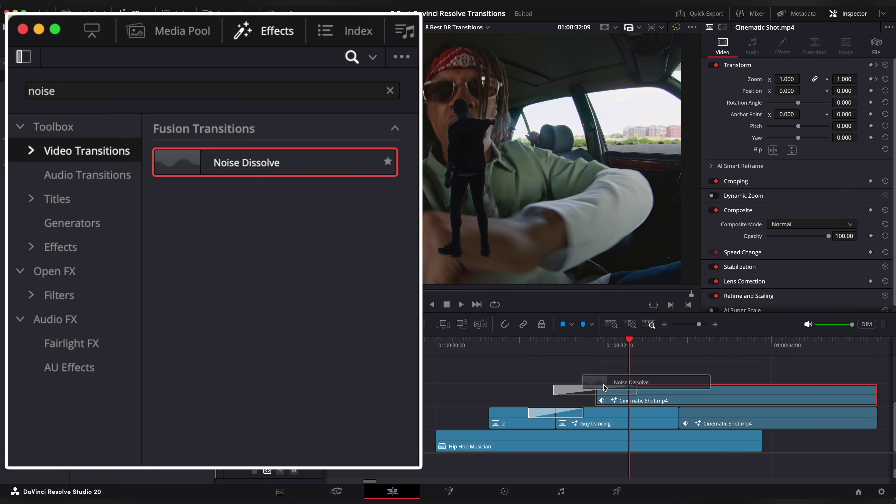
left_click_drag(612, 398, 613, 397)
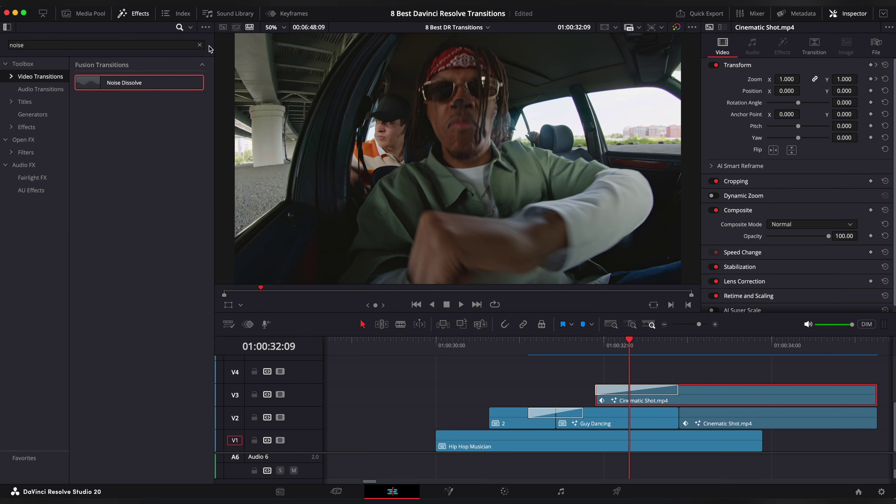
left_click(137, 17)
Set the Noise Dissolve type to Radial and play back the transition.
left_click(433, 391)
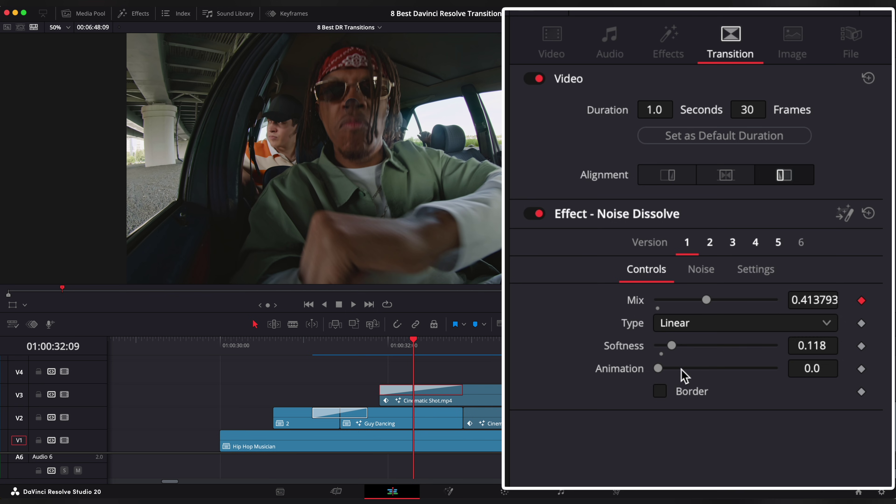
left_click(692, 327)
left_click(684, 446)
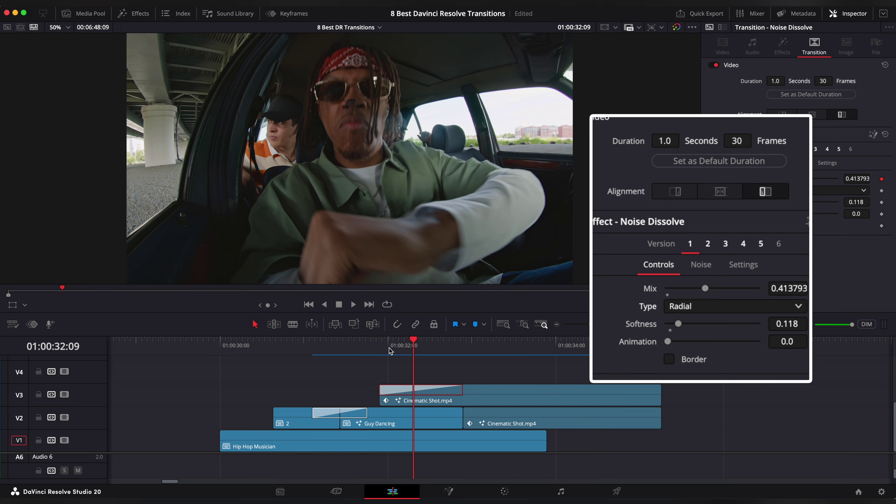
left_click(365, 351)
key("space")
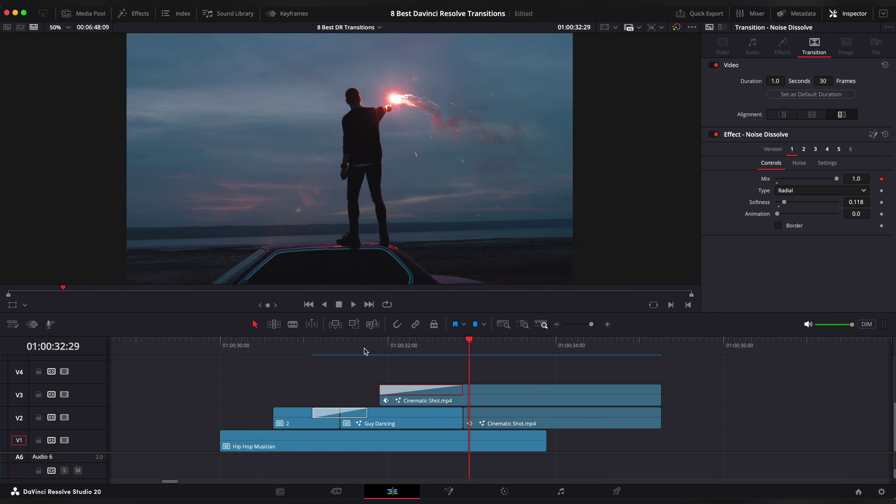
Add a 30-frame Smooth Cut transition between Guy Dancing and Cinematic Shot.mp4 on V2 and play back the result.
left_click_drag(394, 351, 413, 360)
left_click(137, 15)
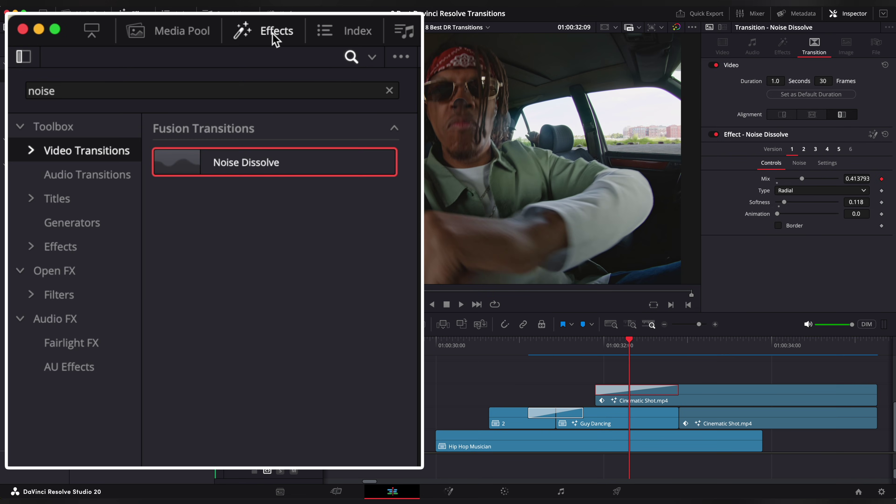
left_click(390, 90)
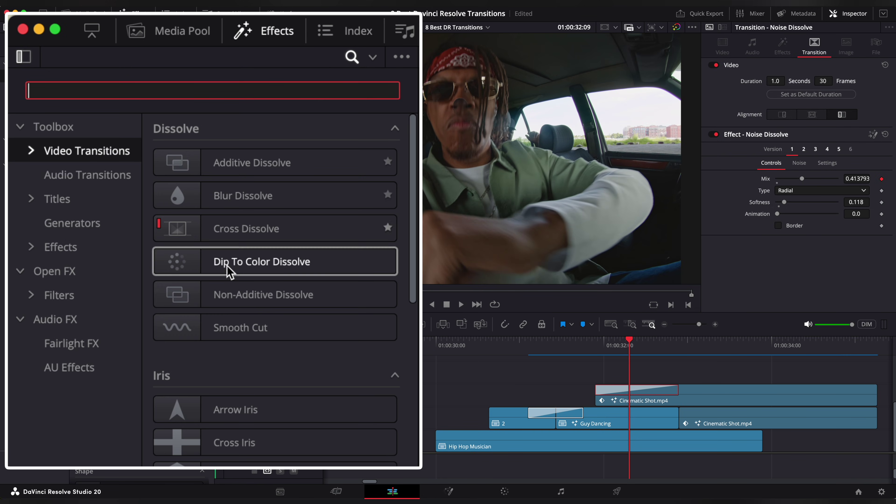
left_click_drag(647, 414, 648, 414)
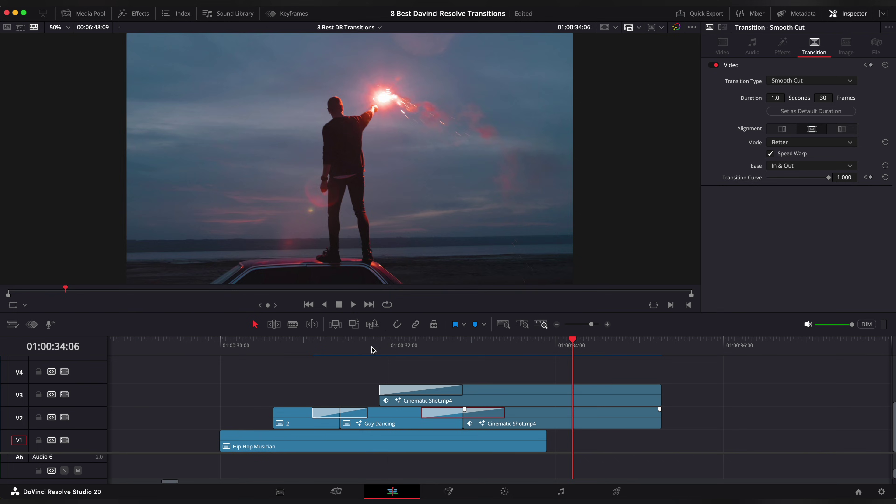
key("space")
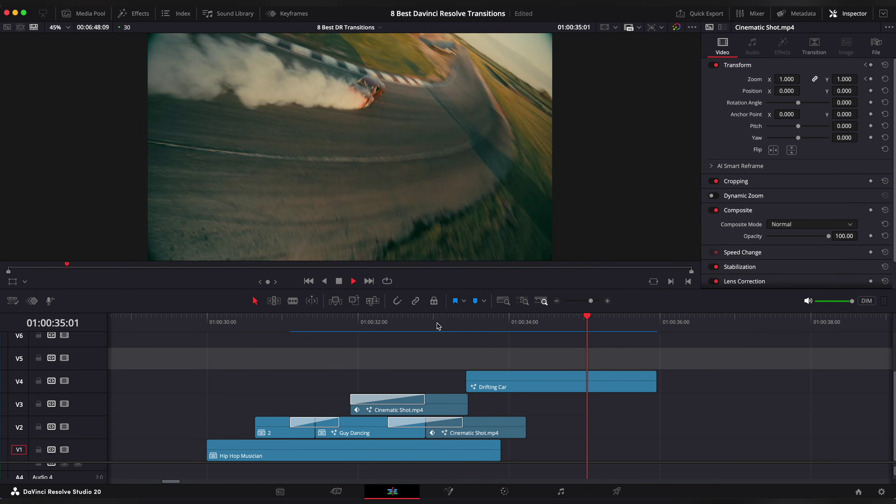
Place the playhead at 01:00:33:23, duplicate Drifting Car from V4 onto V5, and disable the V4 copy.
key("space")
left_click_drag(458, 331, 494, 348)
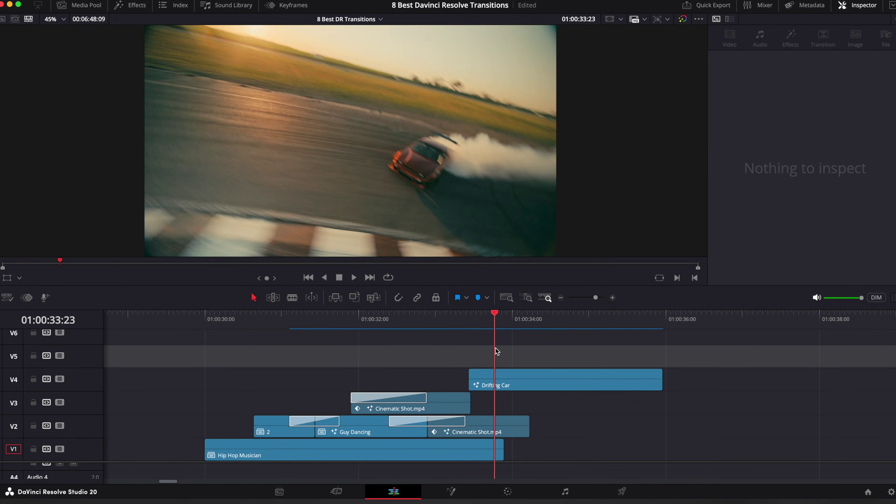
left_click_drag(495, 379, 499, 364, "alt")
left_click(500, 378)
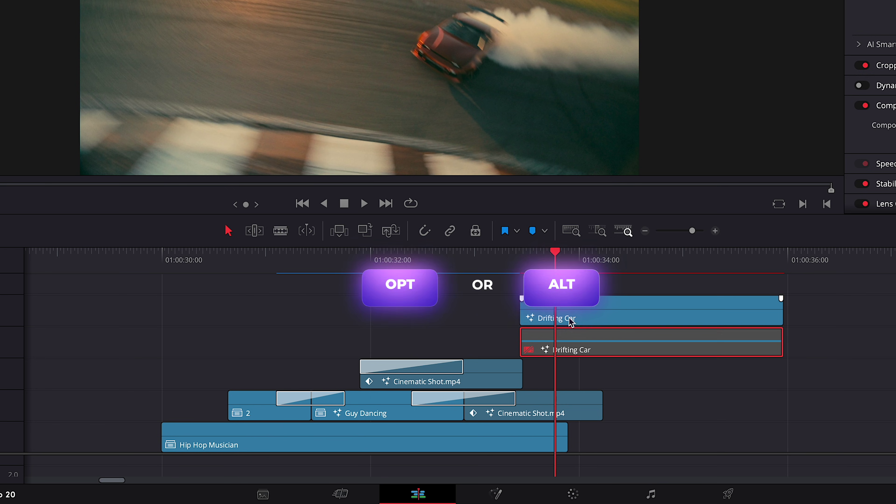
Add a Magic Mask to the V5 Drifting Car in Fusion, mask the car and smoke in Better mode, and track the mask.
left_click(498, 494)
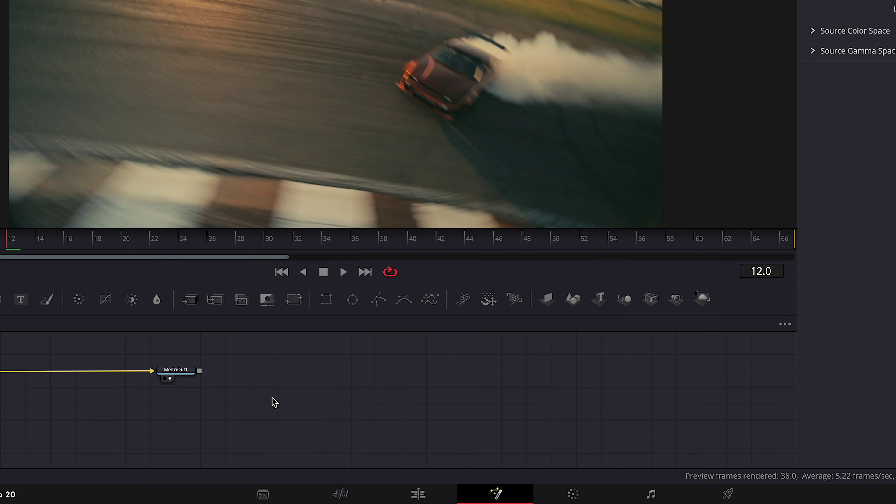
key("shift+space")
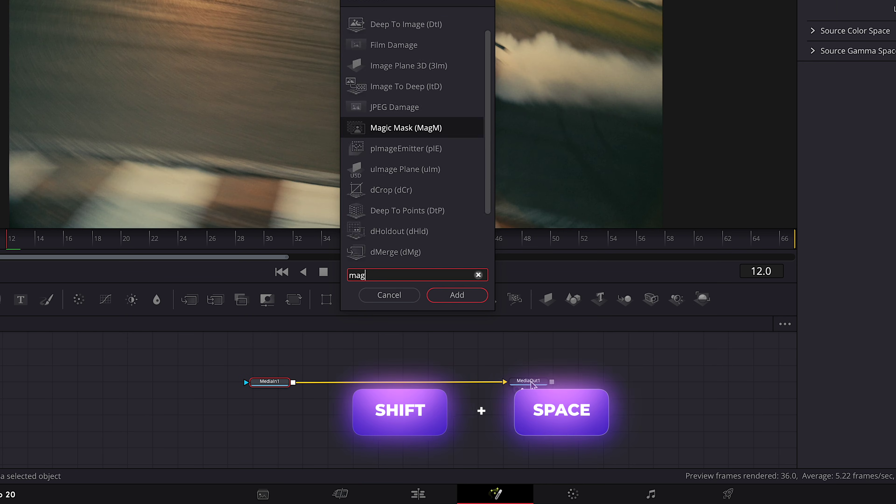
key("Return")
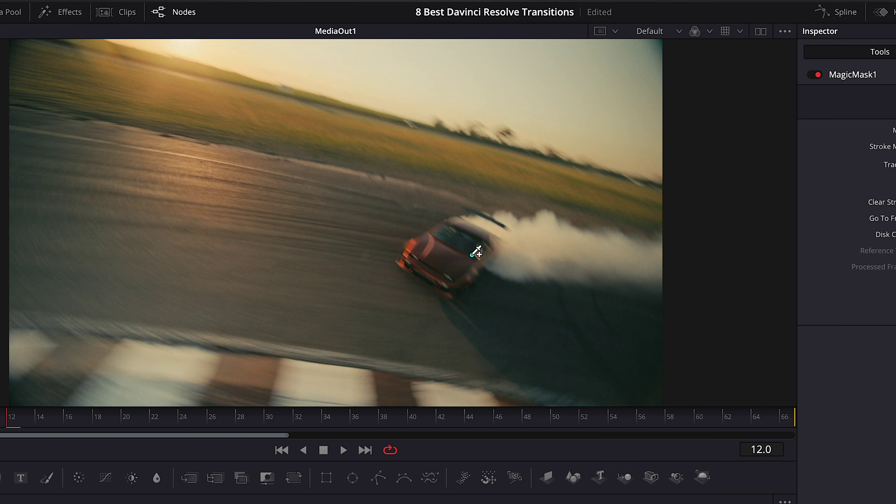
left_click(472, 254)
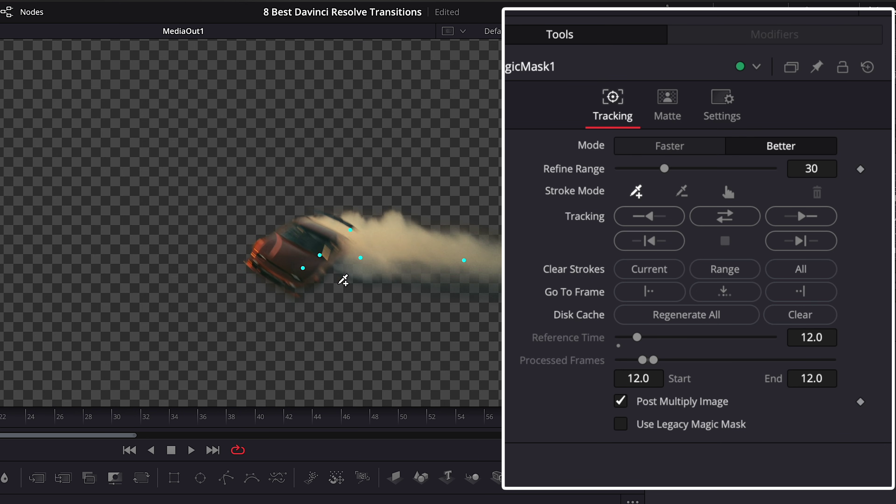
left_click(801, 217)
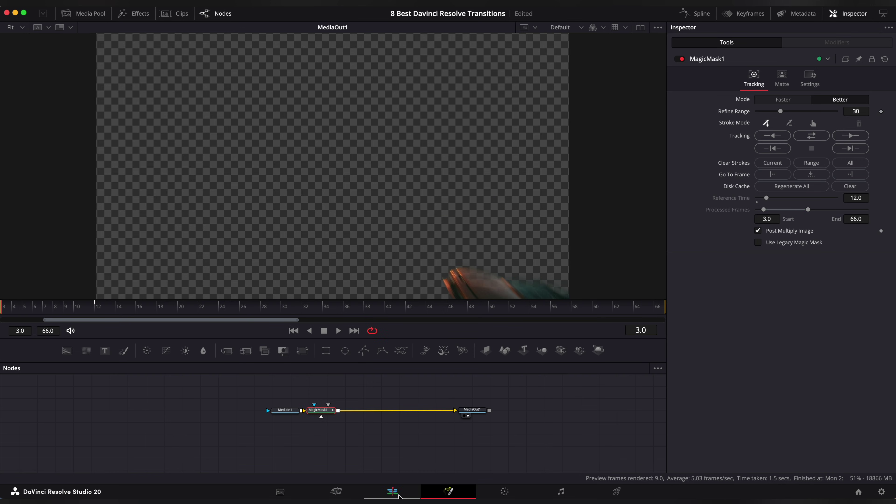
Return to the Edit page, place the playhead at 01:00:34:07, and enable the V4 Drifting Car, positioning it after Cinematic Shot.mp4 on V2.
left_click(398, 493)
left_click_drag(477, 326, 526, 348)
left_click(527, 385)
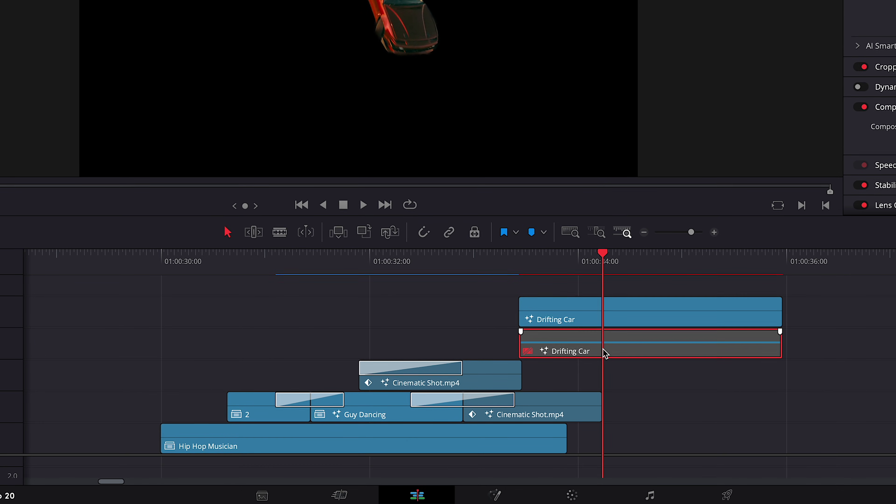
key("d")
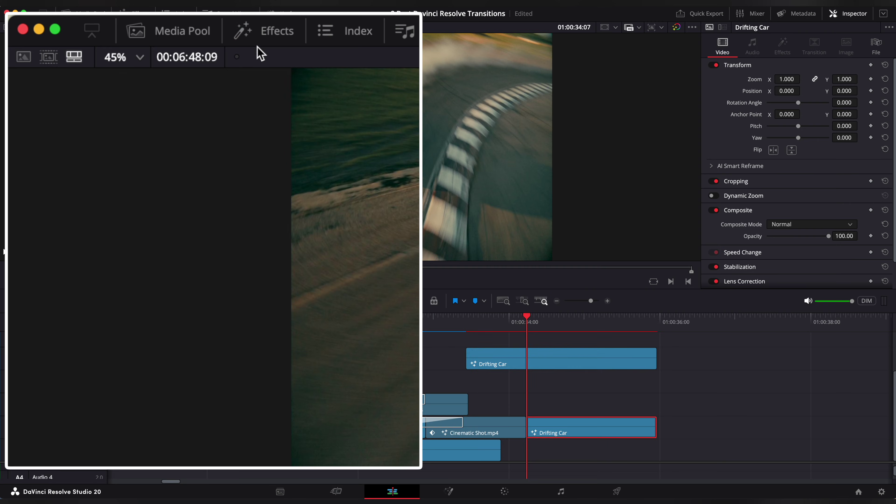
Add a Block Glitch transition between Cinematic Shot.mp4 and Drifting Car on V2.
left_click(252, 39)
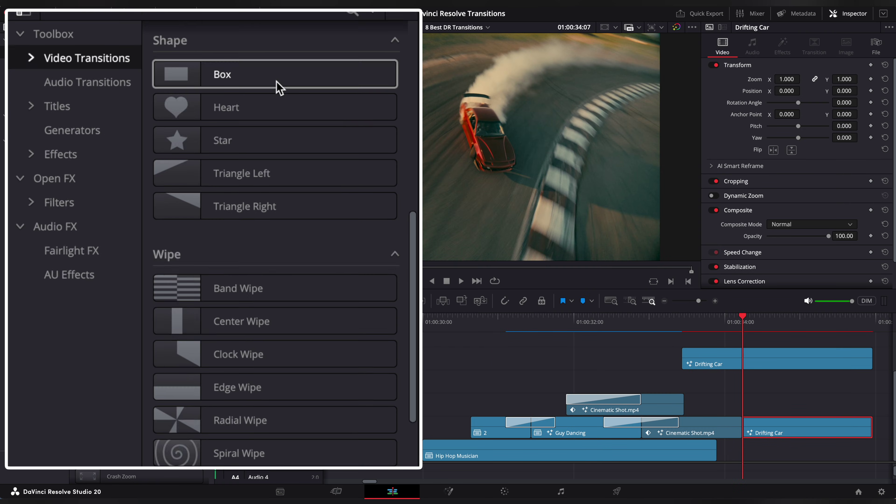
left_click(186, 218)
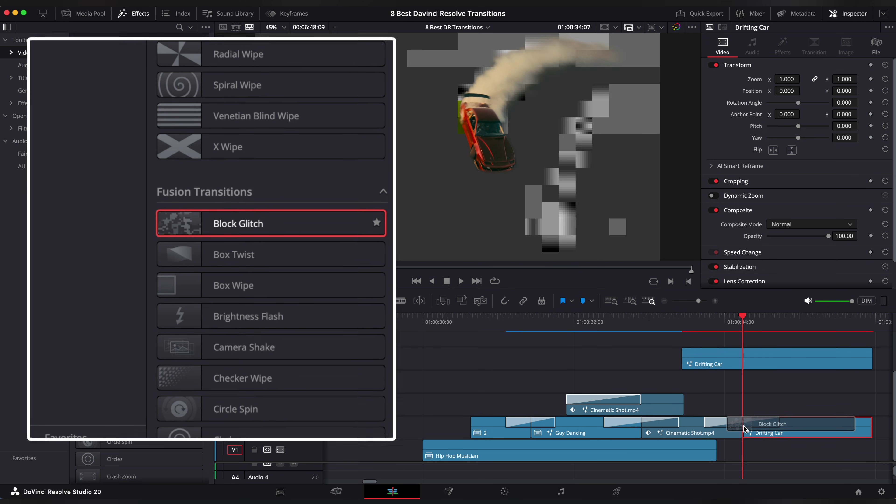
left_click(130, 14)
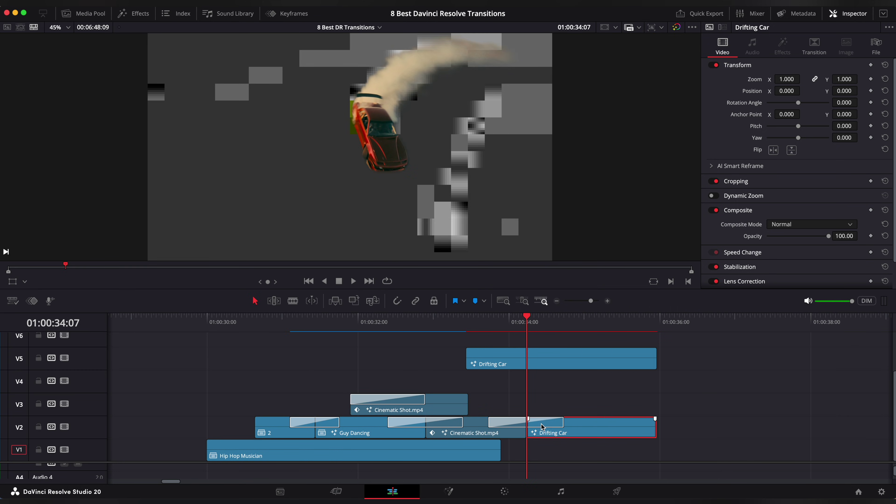
Adjust the Block Glitch with Block Seethe 0.25, Quality Offset 102.0 and a finer Resolution, and play back the transition.
left_click(549, 421)
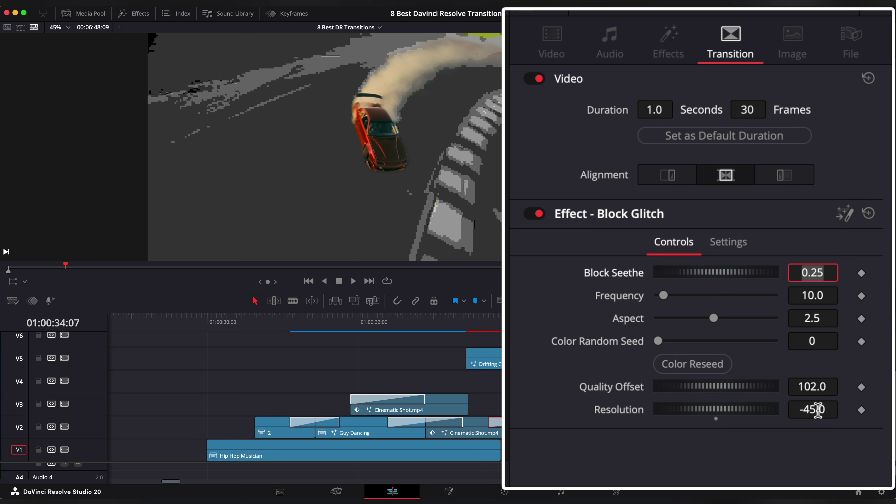
left_click(440, 327)
key("space")
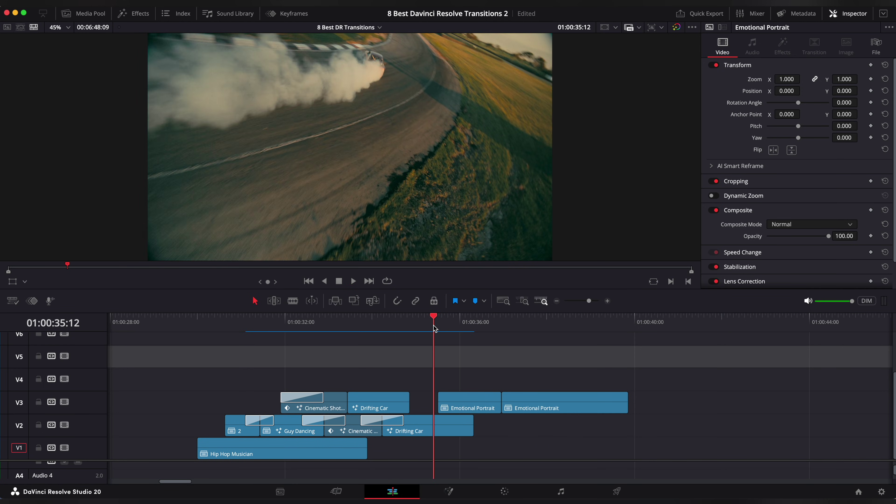
Duplicate the first Emotional Portrait clip from V3 onto V4 and disable the V3 copy.
left_click(461, 393)
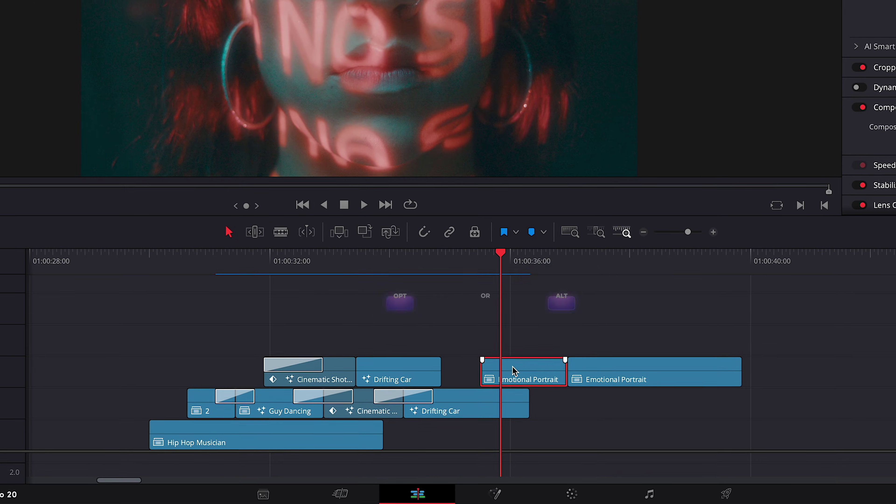
left_click_drag(460, 394, 461, 389)
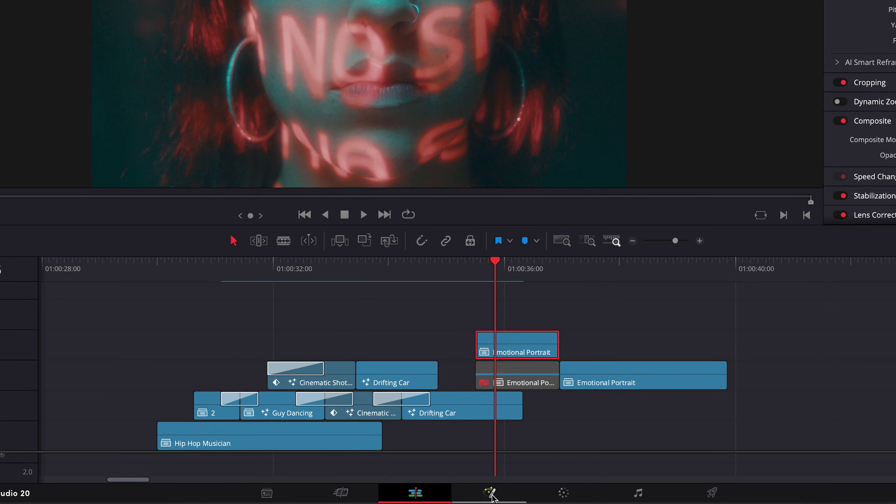
Add a Magic Mask to the V4 Emotional Portrait in Fusion, mask the woman in Better mode, and track the mask.
left_click(448, 492)
key("shift+space")
type("mag")
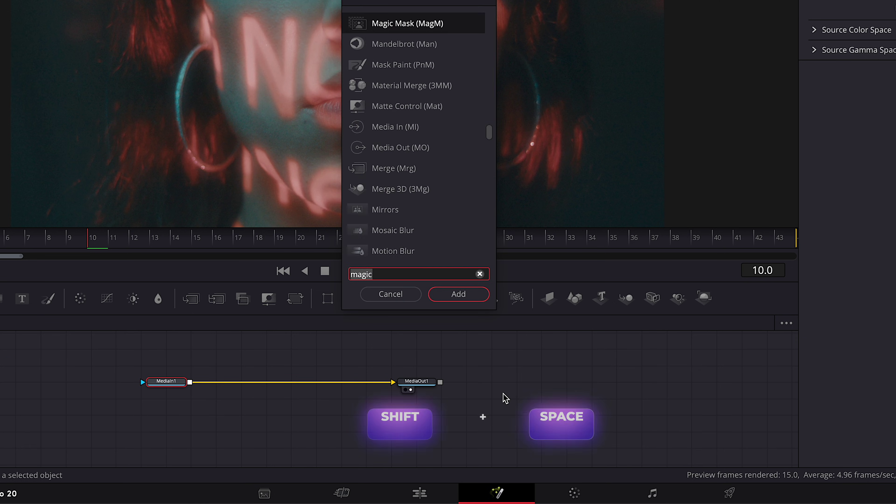
key("Return")
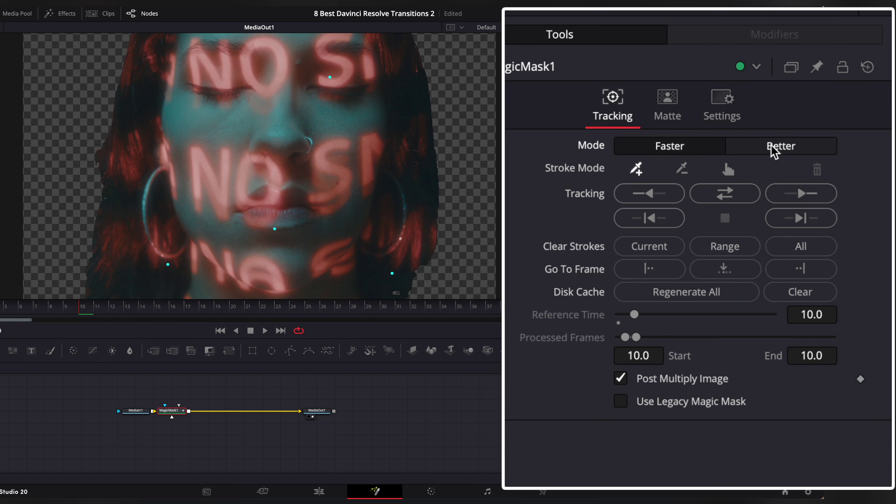
left_click(781, 146)
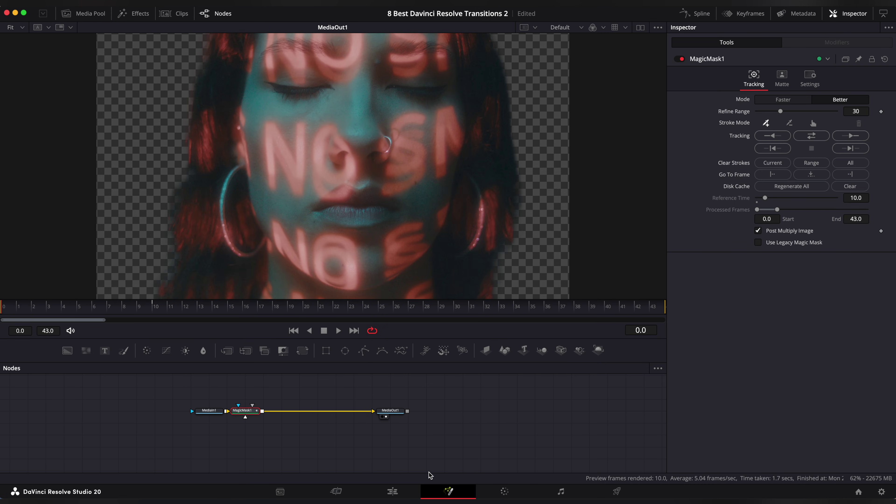
Return to the Edit page and add a Crash Zoom transition at the start of the V4 Emotional Portrait.
left_click(399, 494)
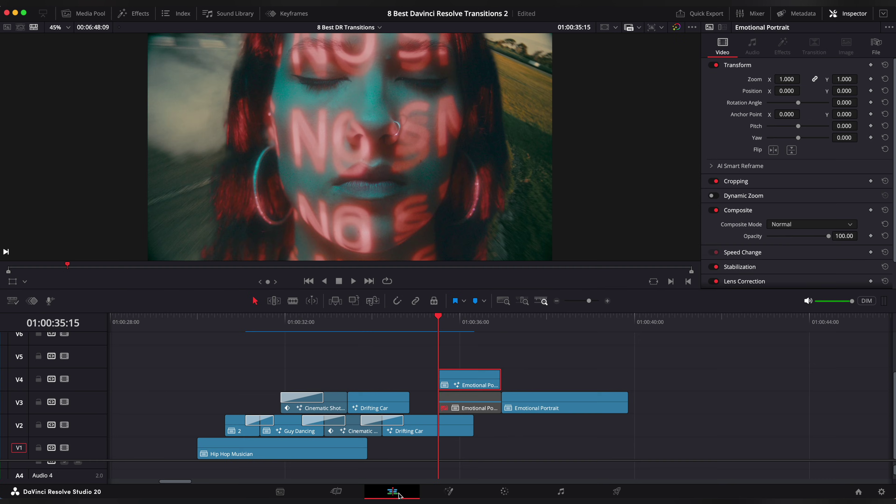
left_click(133, 13)
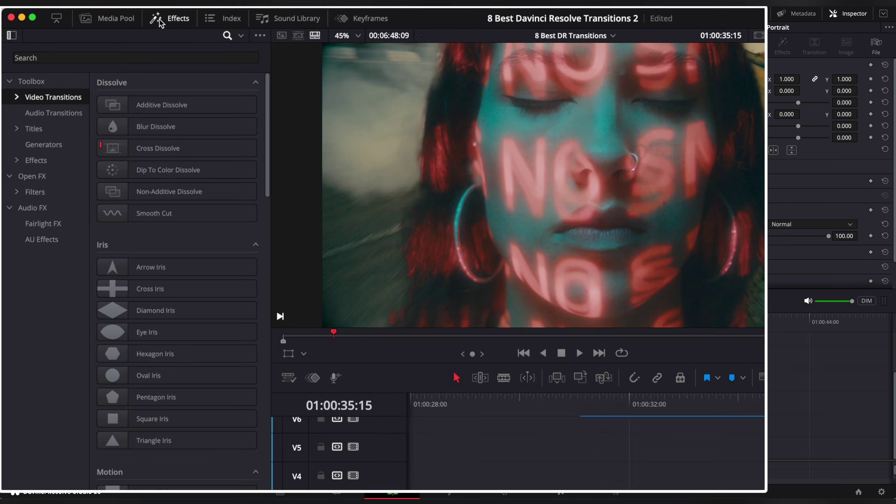
left_click(117, 45)
type("zoo")
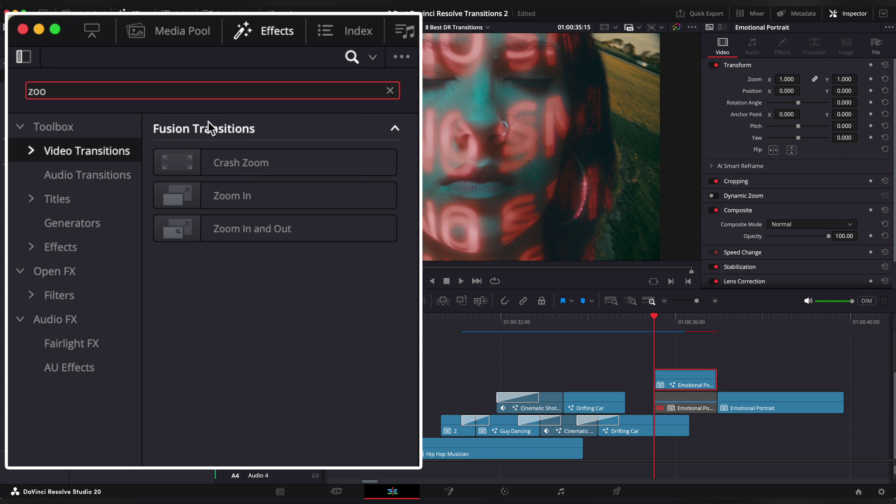
left_click_drag(239, 163, 621, 380)
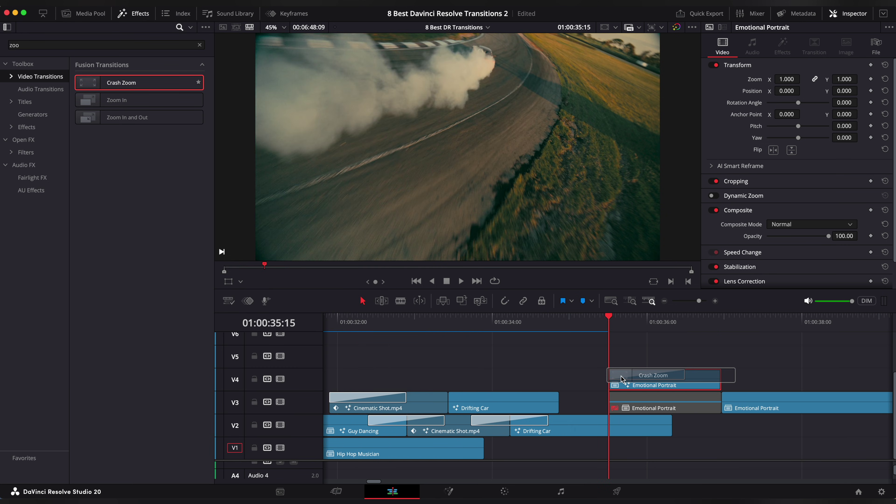
left_click(133, 15)
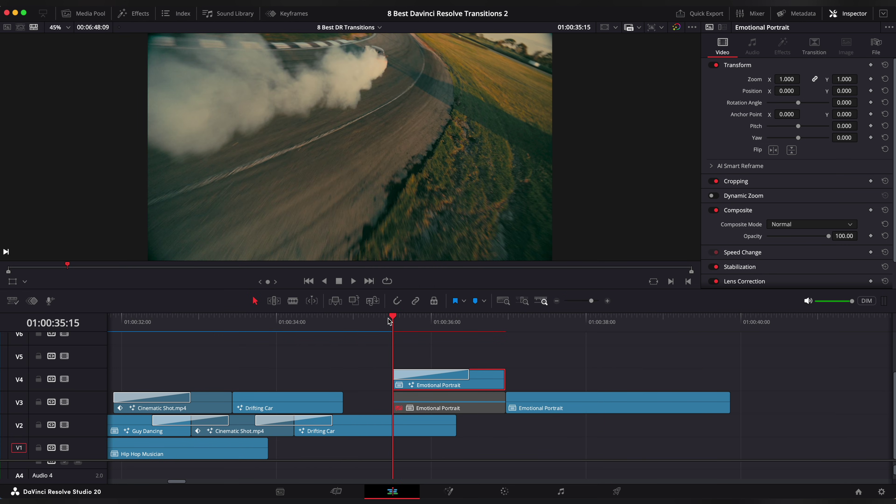
Shorten the Crash Zoom transition to 26 frames and play back the result.
mouse_move(389, 321)
left_mouse_down()
mouse_move(409, 321)
mouse_move(390, 322)
left_mouse_up()
left_click(469, 377)
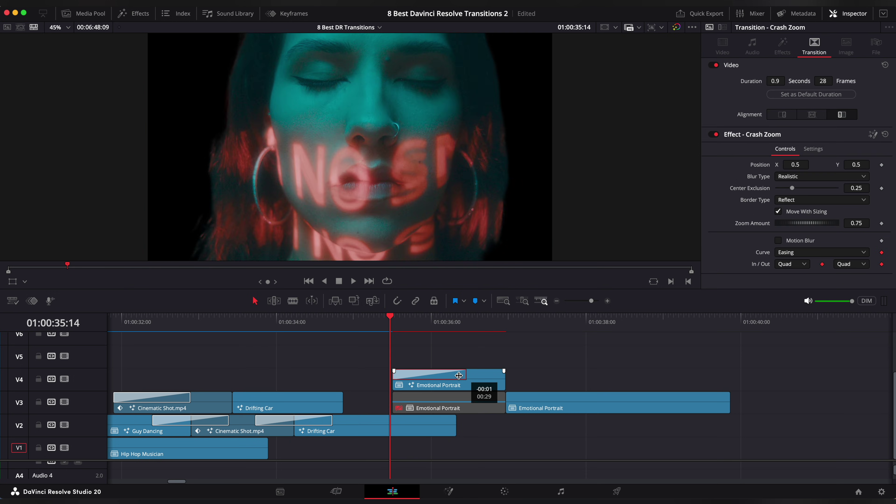
key("space")
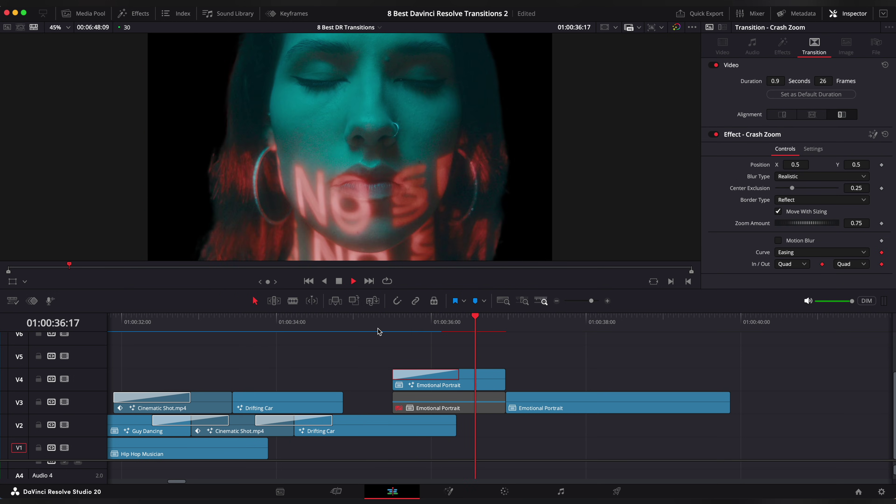
left_click(381, 330)
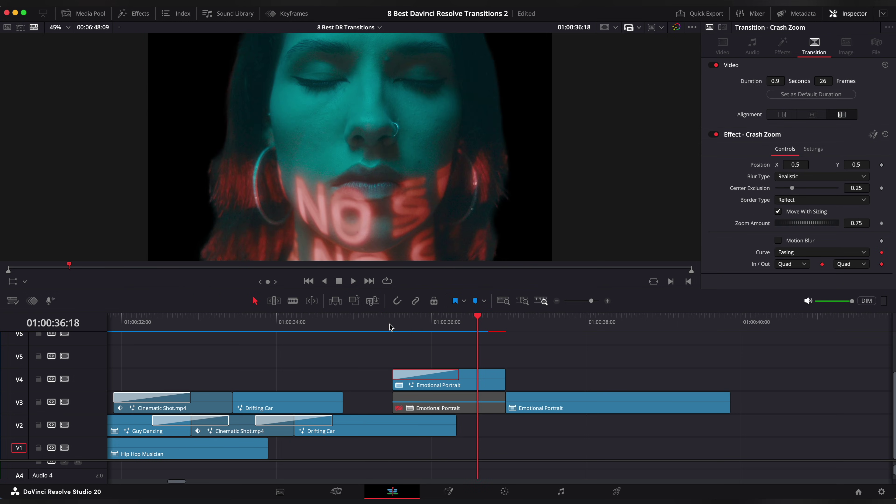
left_click(391, 326)
key("space")
Enable the V3 copy of Emotional Portrait and place its trimmed remainder directly after Drifting Car on V2.
left_click(446, 400)
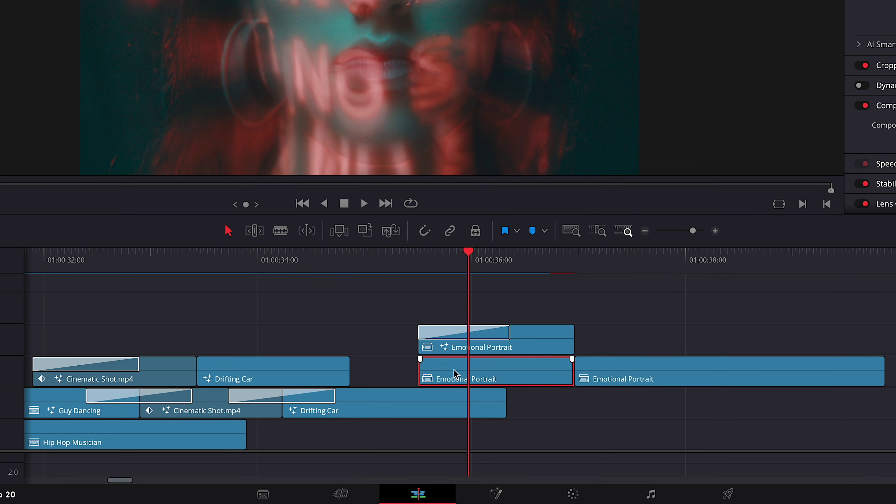
left_click_drag(422, 374, 539, 411)
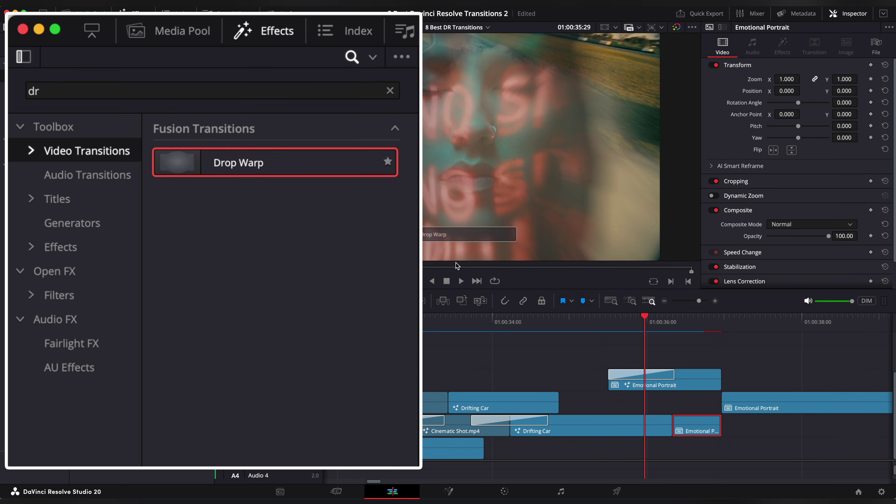
Add a Drop Warp transition between Drifting Car and Emotional Portrait on V2 and play back the result.
left_click_drag(456, 265, 670, 421)
left_click(127, 15)
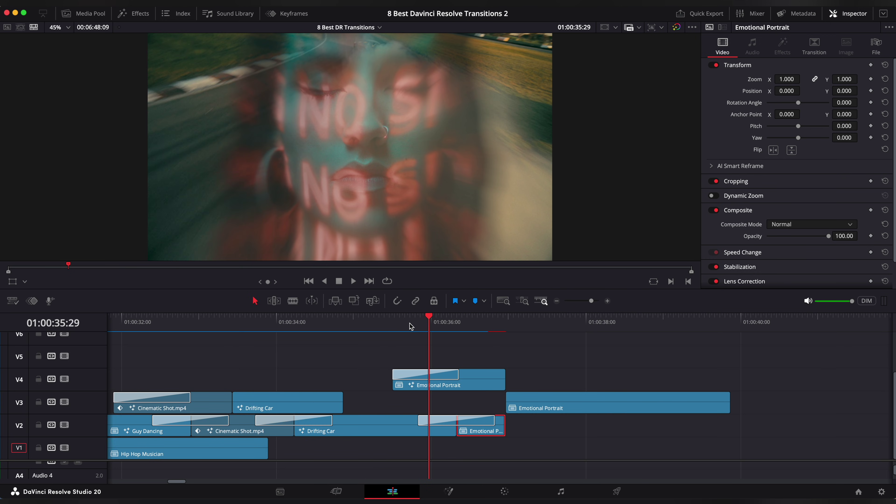
key("space")
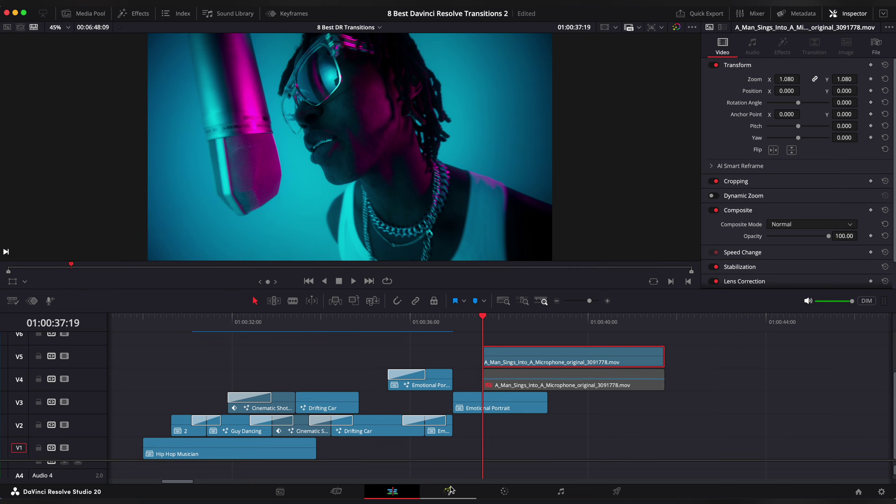
Open the V5 A_Man_Sings_Into_A_Microphone clip in Fusion and add a Magic Mask after its media input.
left_click(496, 494)
left_click_drag(379, 440, 511, 431)
key("shift+space")
type("magic")
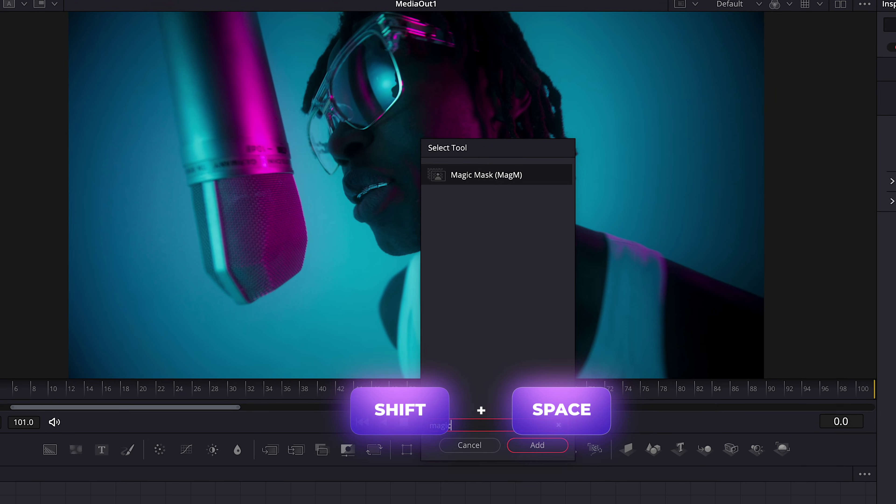
key("Return")
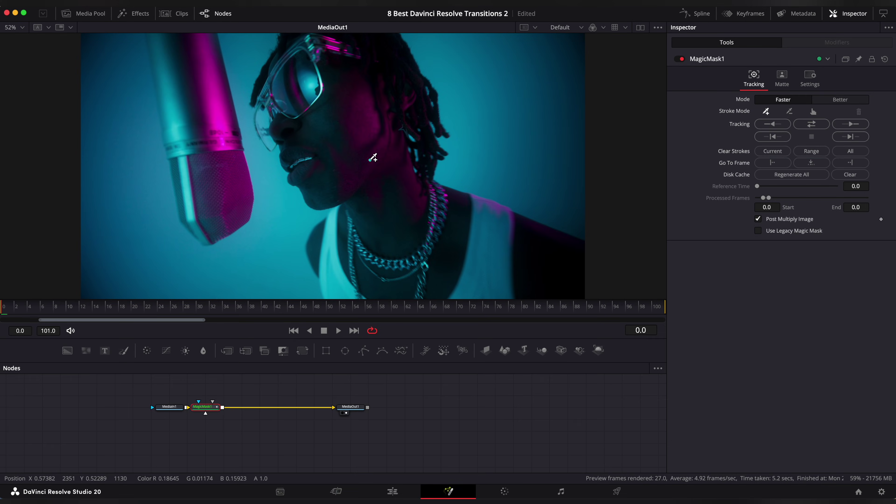
Mask the singer without the microphone in Better mode and track the mask forward, stopping at frame 59.
left_click(466, 186)
left_click(754, 148)
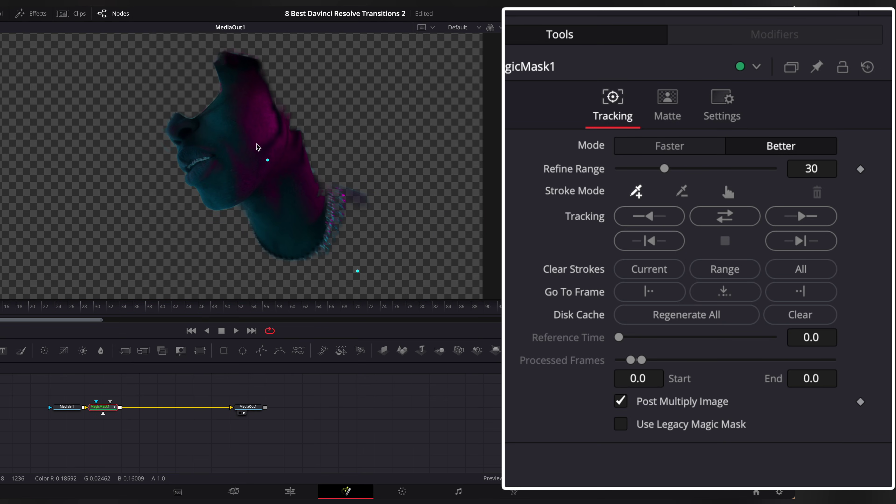
left_click(834, 219)
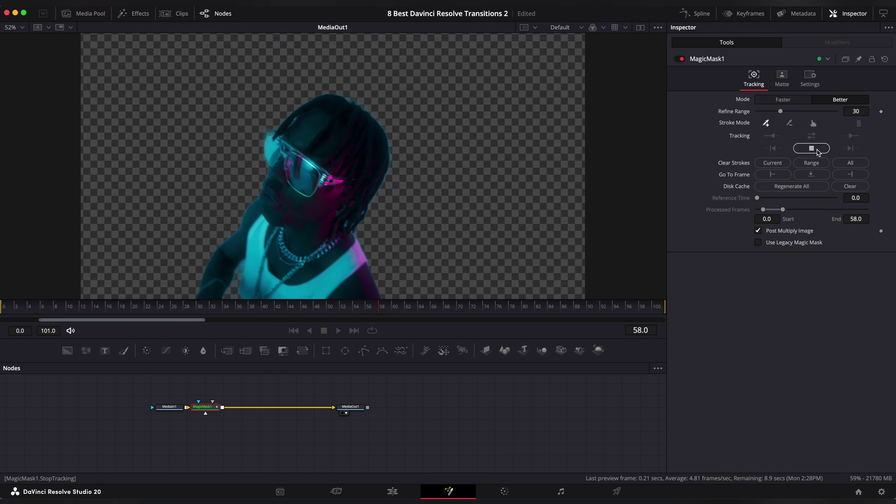
left_click(818, 151)
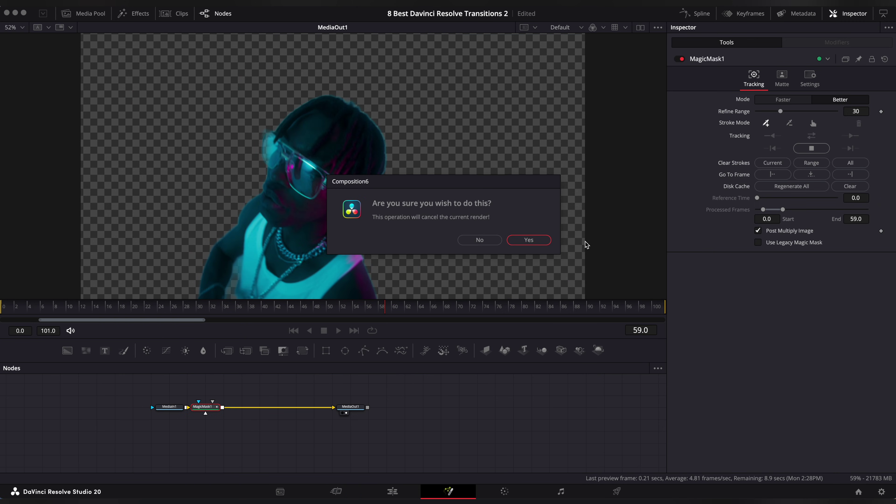
left_click(528, 240)
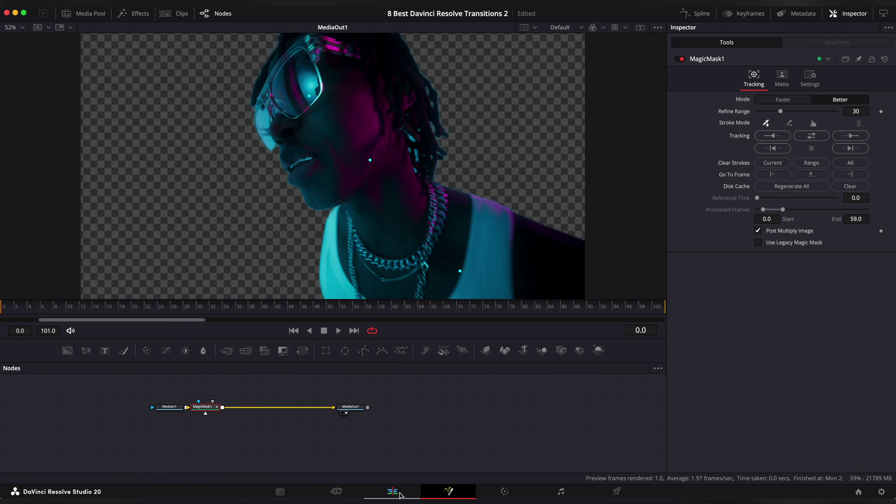
Return to the Edit page, play back the masked singer over Emotional Portrait, and place the playhead at 01:00:38:03.
left_click(399, 494)
left_click(466, 320)
key("space")
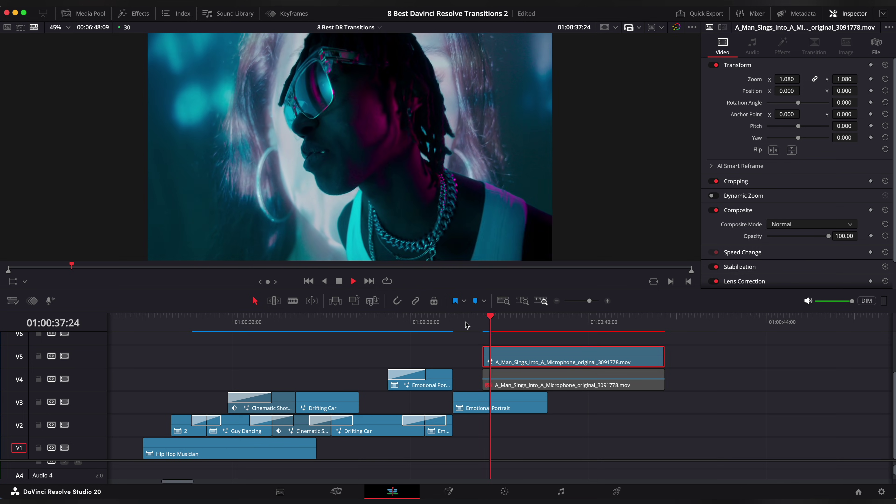
key("space")
left_click_drag(485, 321, 493, 339)
left_click(505, 342)
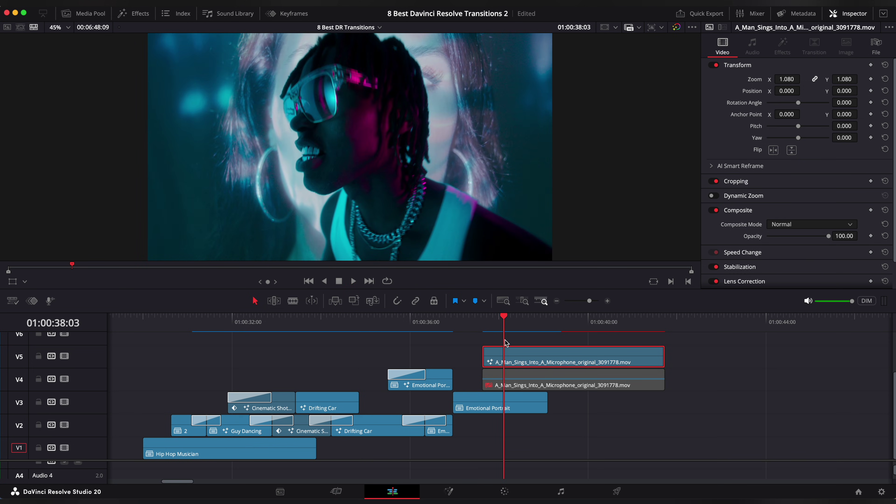
Add a Noise Dissolve transition at the start of the masked singer clip on V5.
left_click(133, 13)
left_click(90, 44)
type("noise")
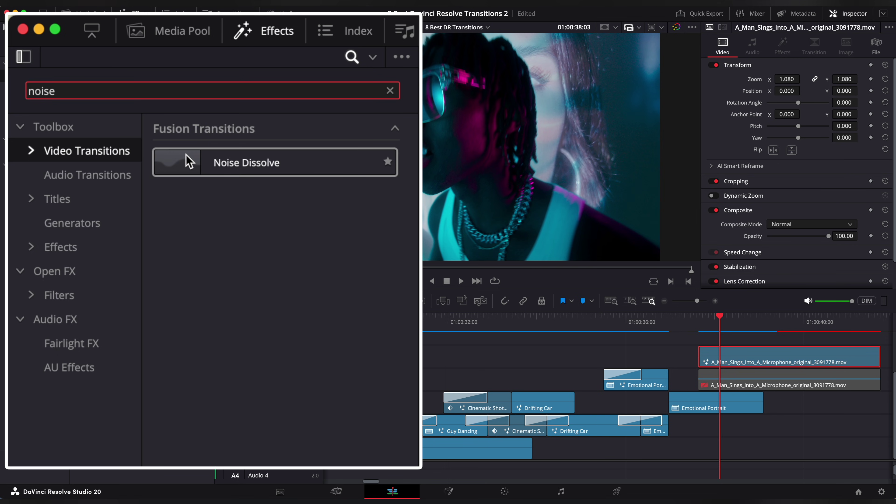
left_click_drag(707, 357, 709, 357)
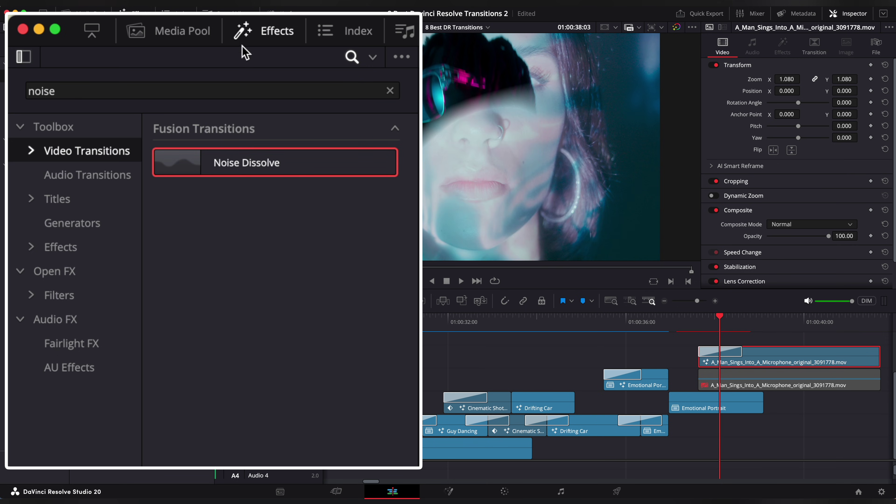
left_click(264, 31)
Set the Noise Dissolve on V5 to the Uni type with a softness of 0.26 and play back the transition.
left_click(503, 349)
left_click(786, 190)
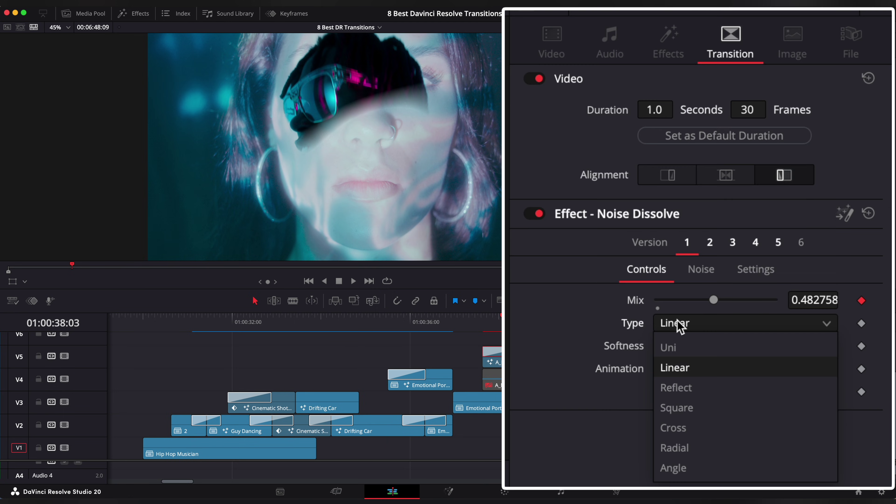
left_click(687, 349)
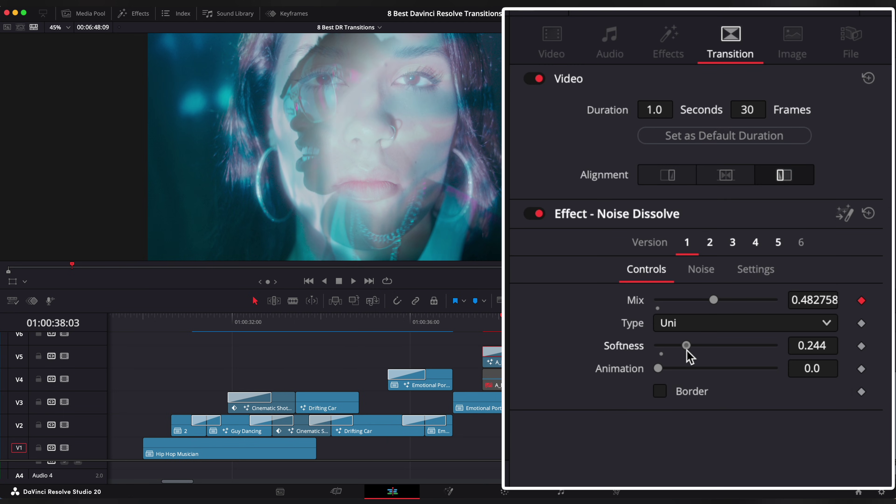
left_click_drag(473, 326, 466, 328)
key("space")
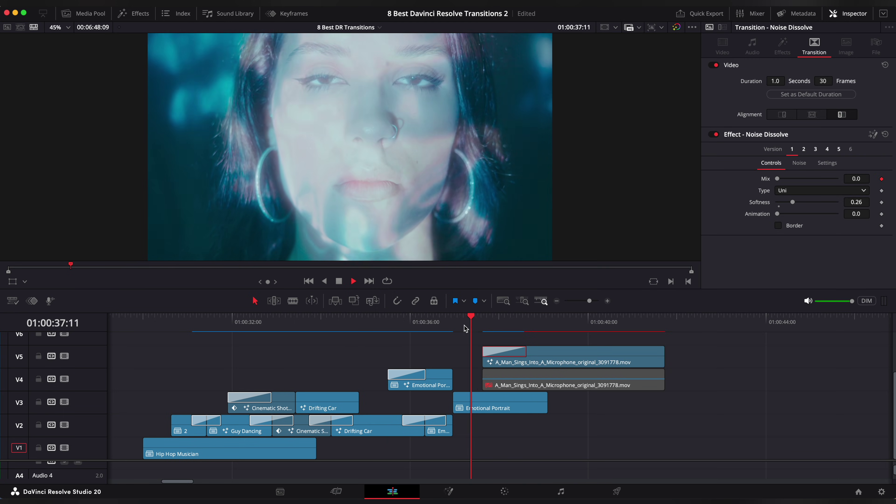
key("space")
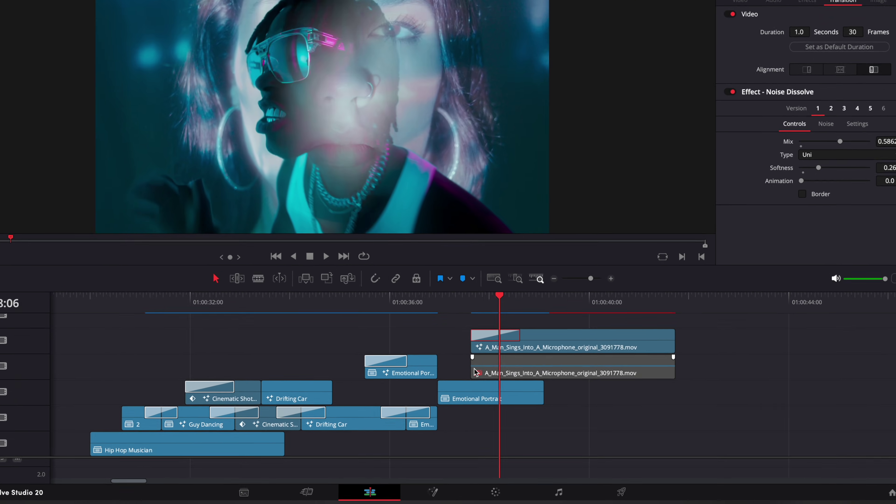
Trim the start of the unmasked singer clip and place it, enabled, on V3 directly after Emotional Portrait.
left_click_drag(483, 385, 550, 386)
left_click_drag(540, 347, 539, 348)
left_click(566, 351)
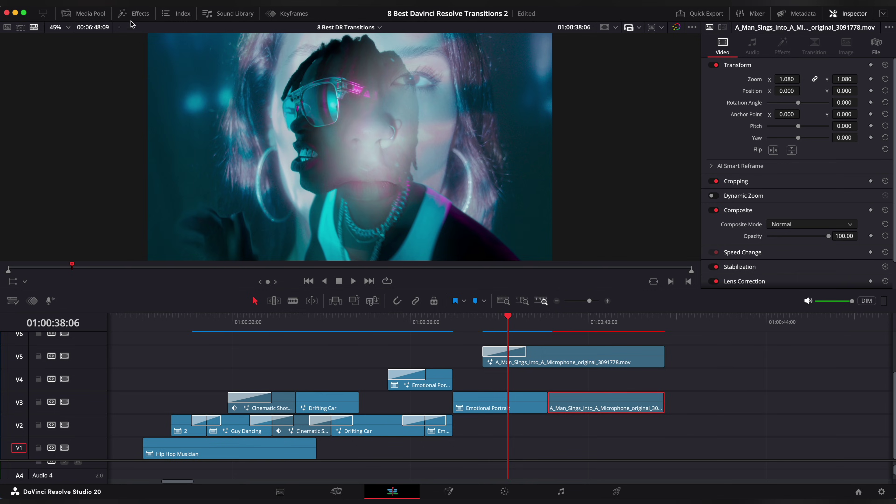
Add a Disarrange transition between Emotional Portrait and the singer clip on V3 and lengthen it to 01:26.
left_click(132, 15)
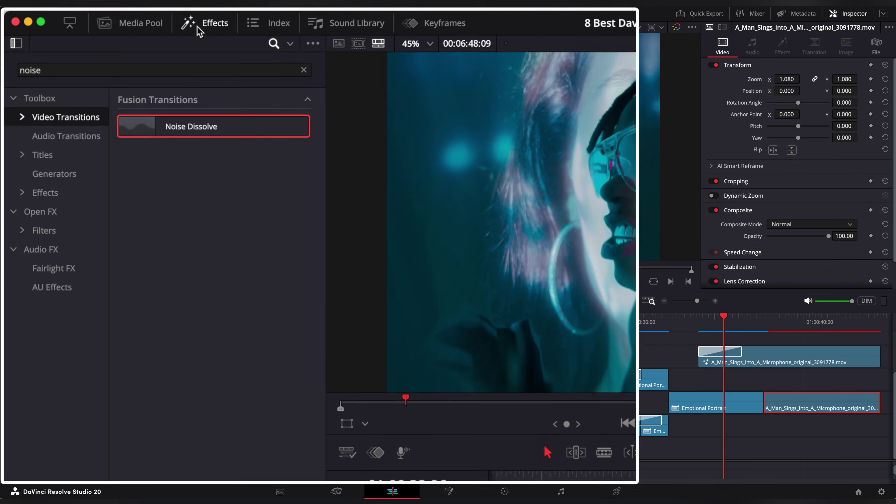
left_click(200, 45)
scroll(190, 318, "down", 10)
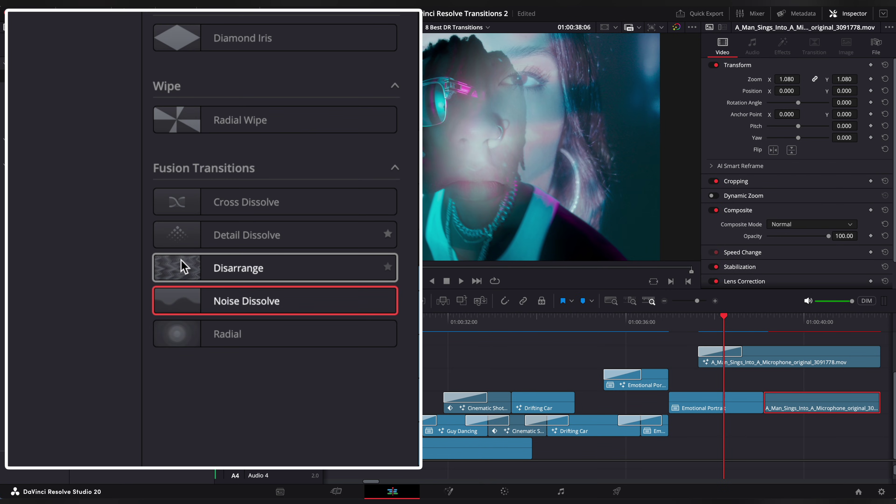
left_click_drag(627, 382, 764, 395)
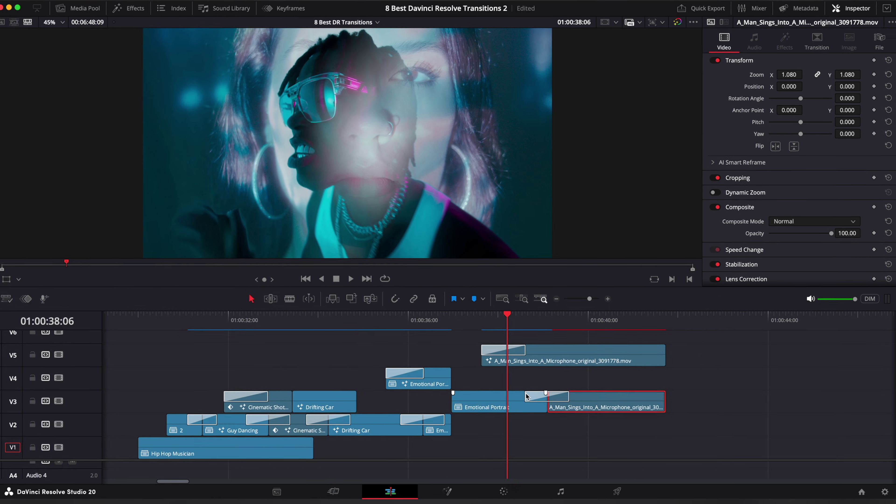
left_click(526, 397)
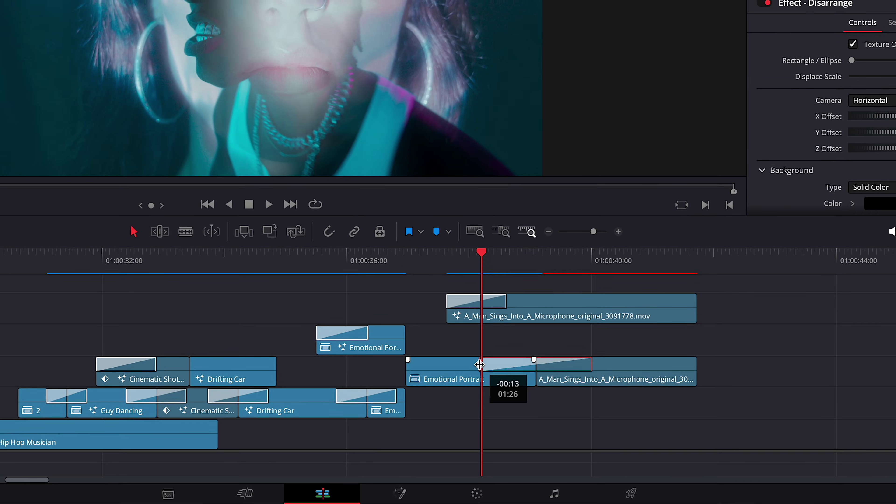
Set the Disarrange transition's background Alpha to 0 and turn on render caching of its output.
scroll(766, 243, "down", 5)
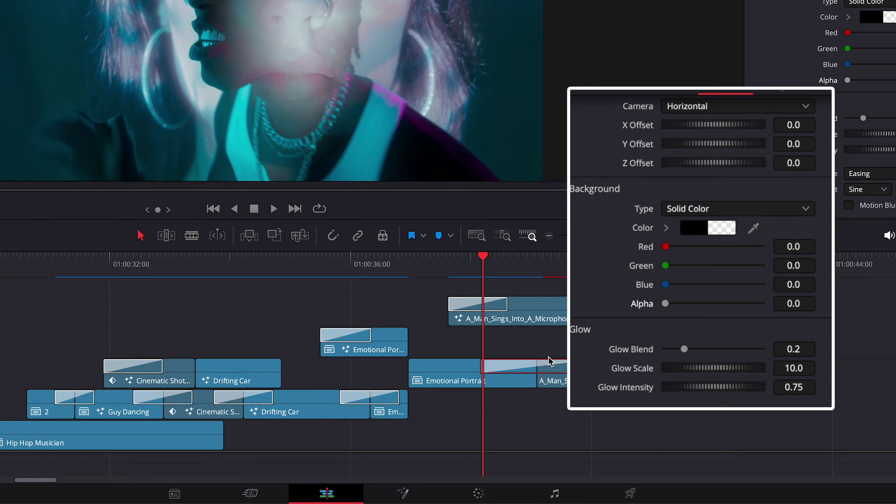
right_click(525, 365)
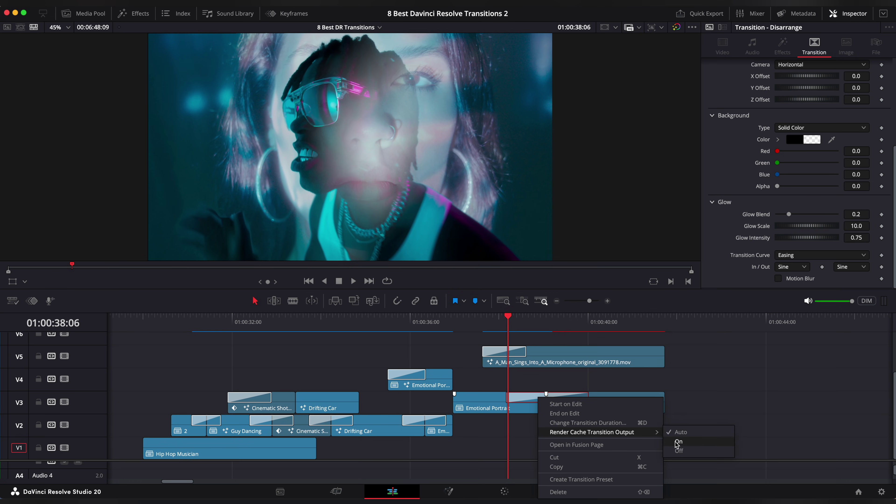
left_click(678, 442)
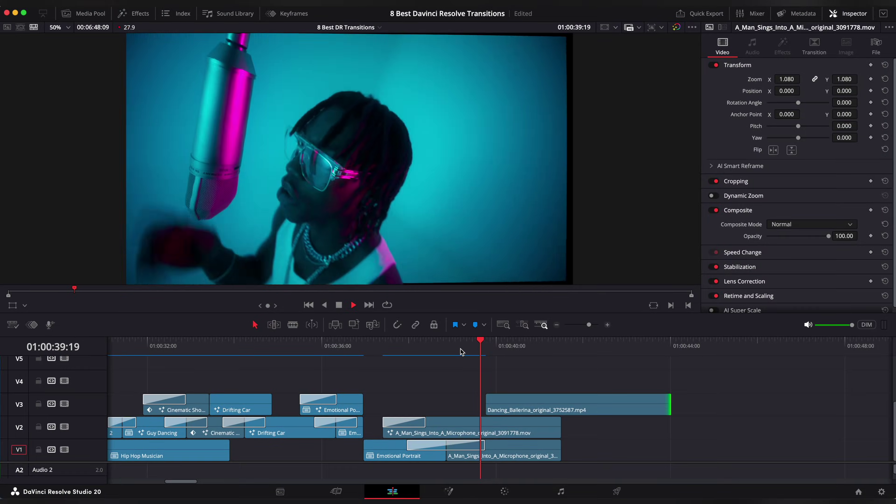
Duplicate the Dancing_Ballerina clip from V3 onto V4 and add a Magic Mask to the copy in Fusion.
left_click(522, 351)
left_click_drag(514, 401, 513, 381, "alt")
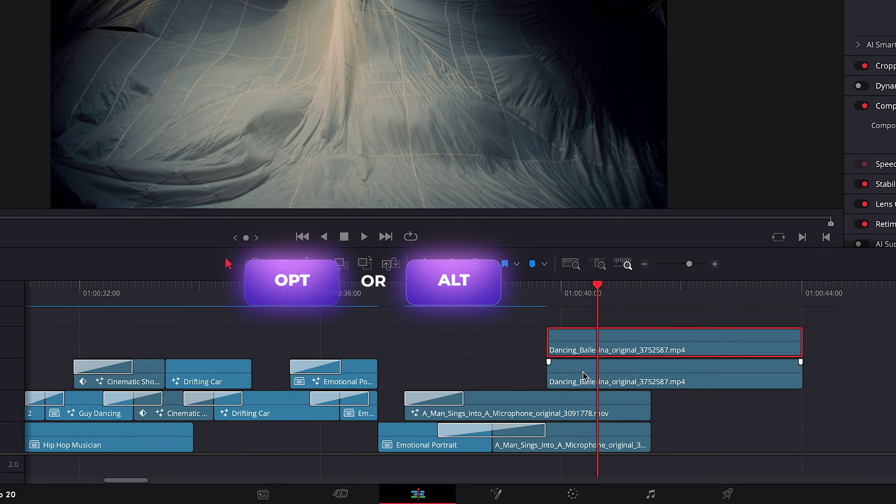
left_click(495, 494)
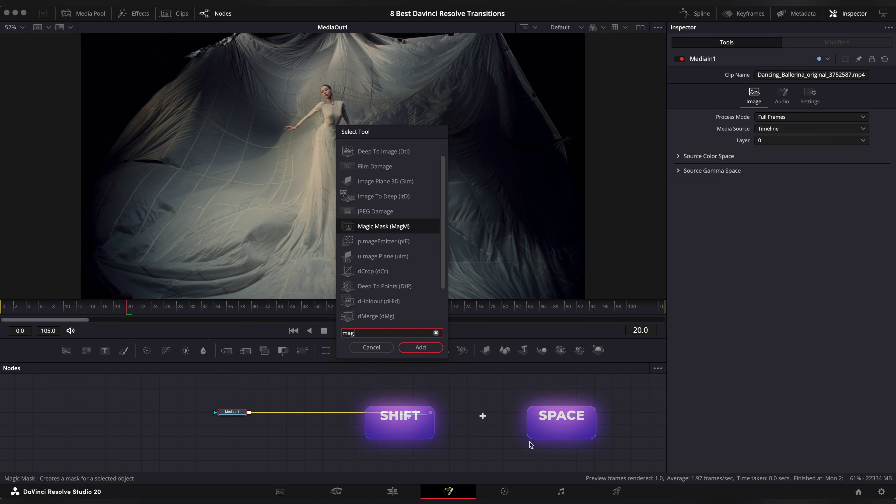
key("Return")
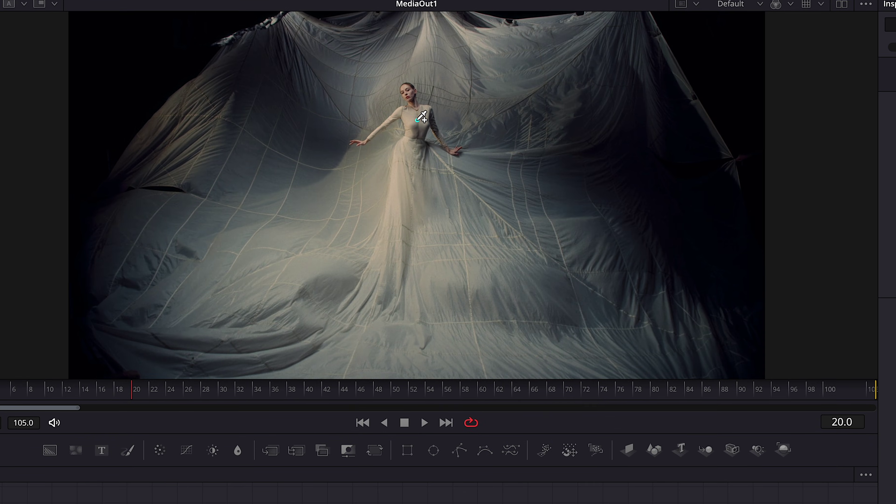
Mask the ballerina and her dress in Better mode and track the mask both forward and in reverse.
left_click(417, 120)
left_click(755, 151)
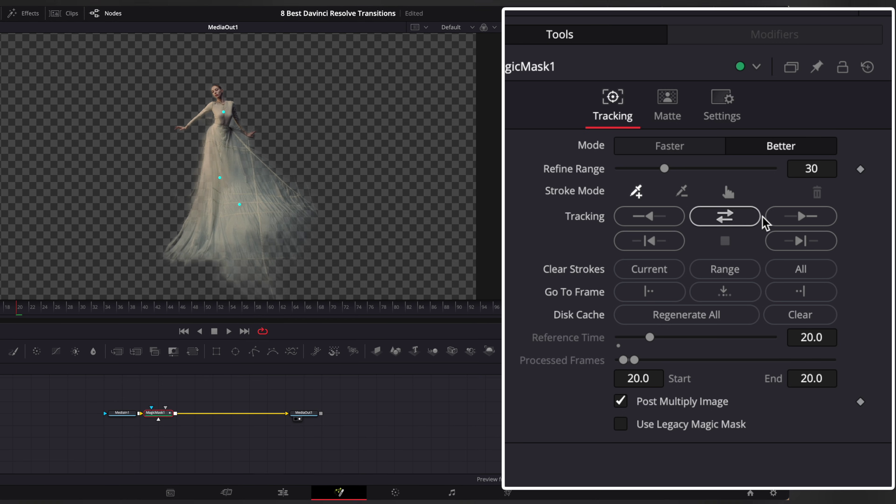
left_click(758, 217)
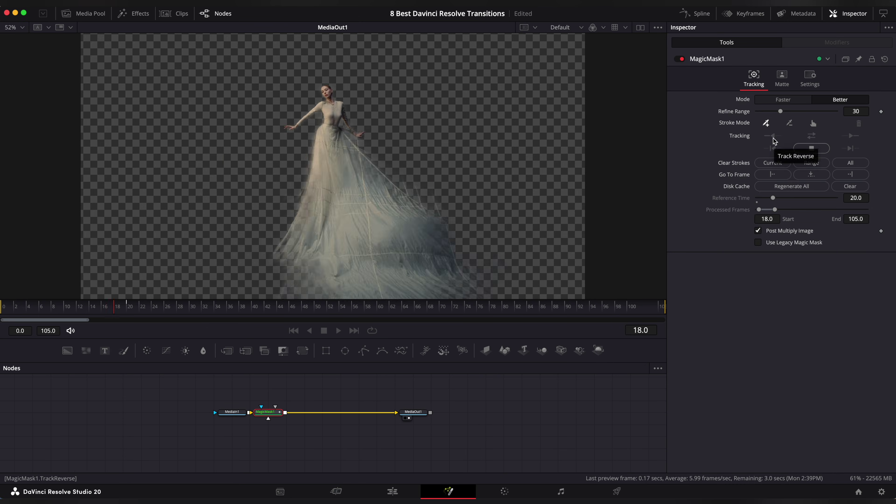
Return to the Edit page, trim the start of the unmasked ballerina clip, and place it, enabled, on V2 directly after the singer clip.
left_click(400, 490)
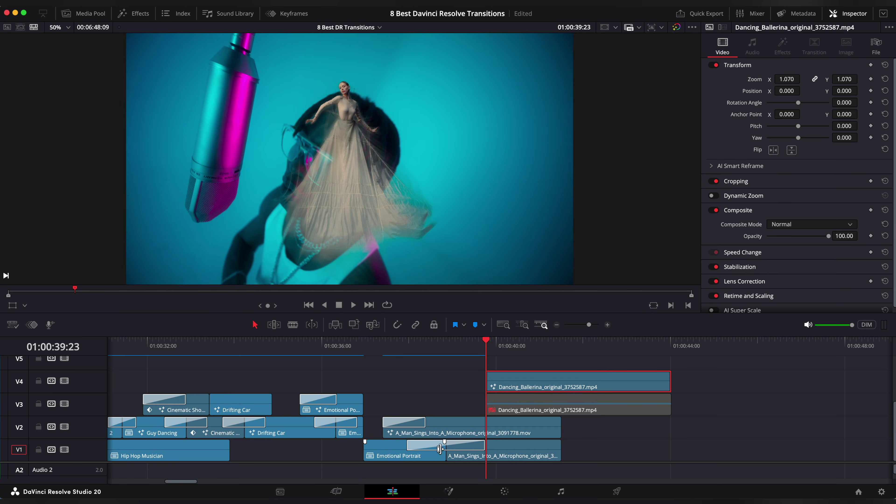
mouse_move(487, 350)
left_mouse_down()
mouse_move(512, 351)
mouse_move(487, 360)
left_mouse_up()
left_click_drag(488, 410, 544, 410)
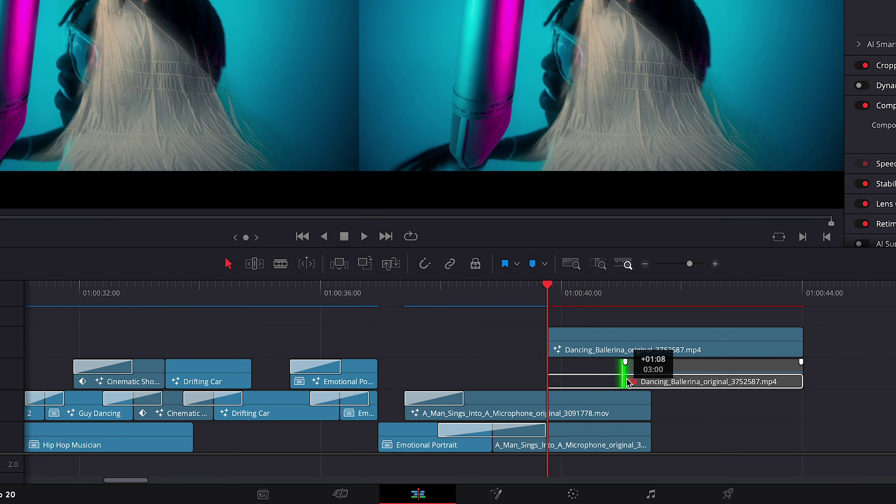
left_click_drag(631, 383, 669, 399)
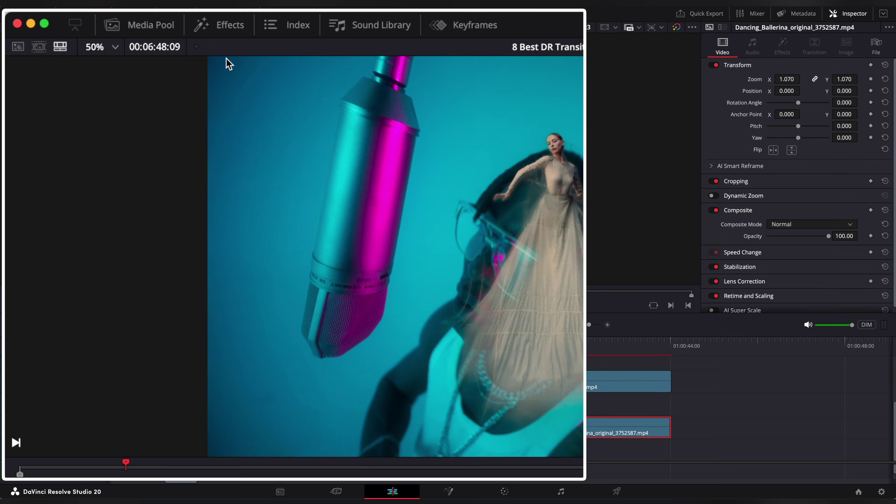
Add Luma Wipe transitions at the start of the masked ballerina on V4 and between the singer and ballerina clips on V2.
left_click(138, 16)
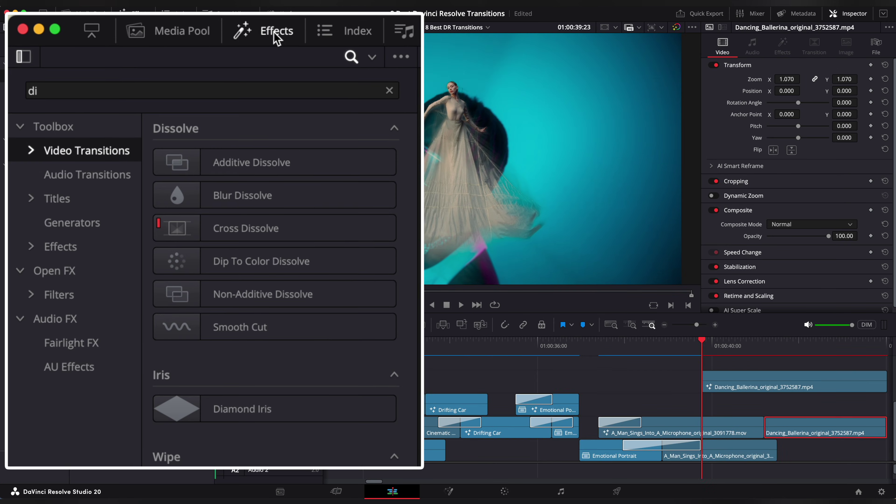
left_click(200, 45)
type("luma")
left_click(184, 164)
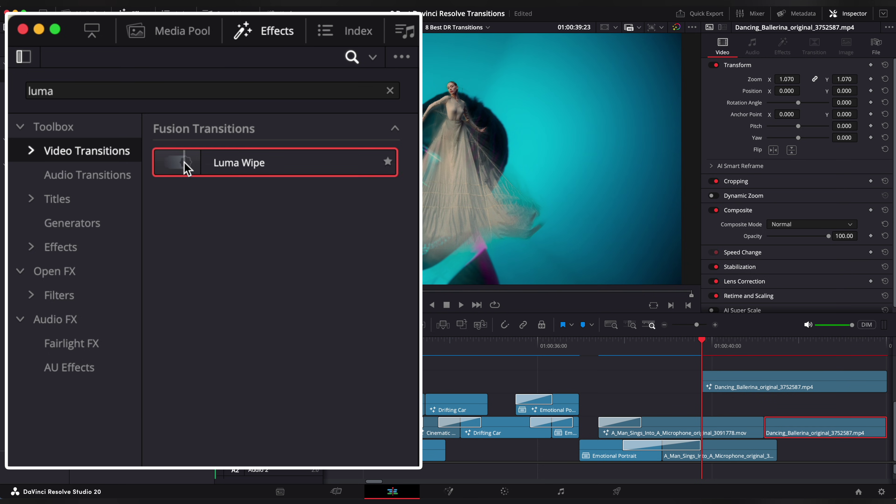
left_click_drag(712, 382, 709, 380)
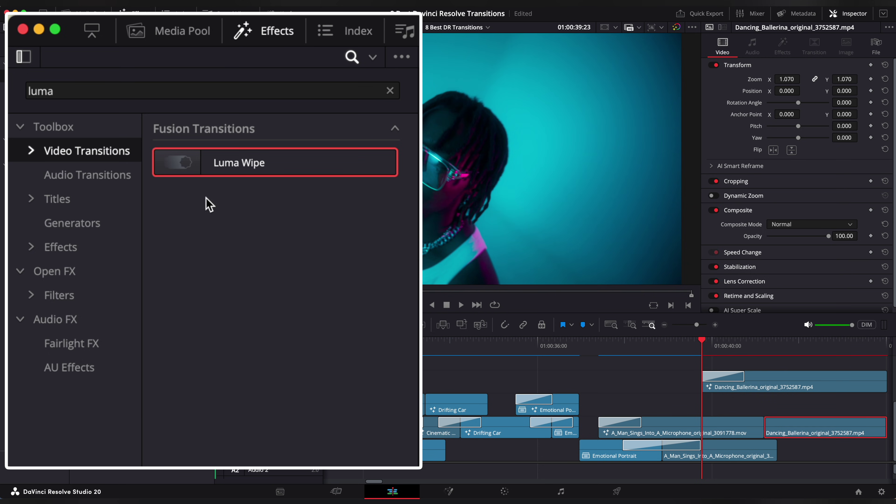
left_click_drag(753, 420, 766, 426)
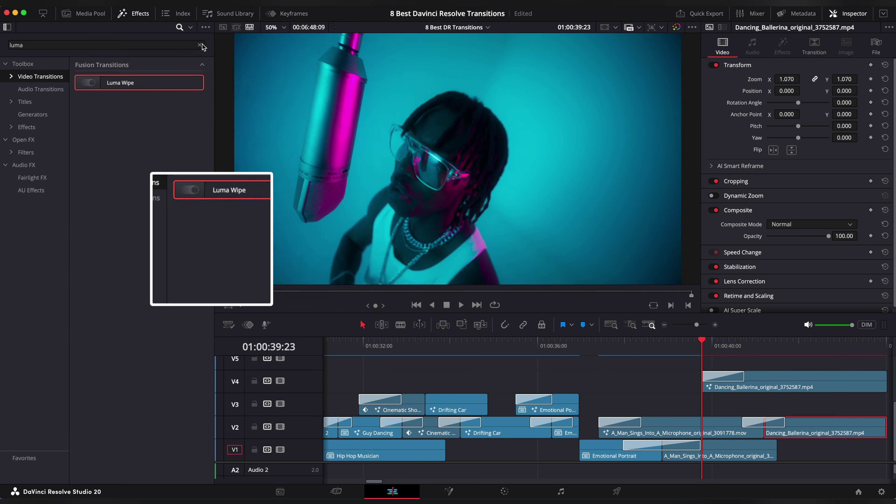
Increase the softness of the Luma Wipe on the masked ballerina clip on V4.
left_click(133, 14)
left_click(501, 377)
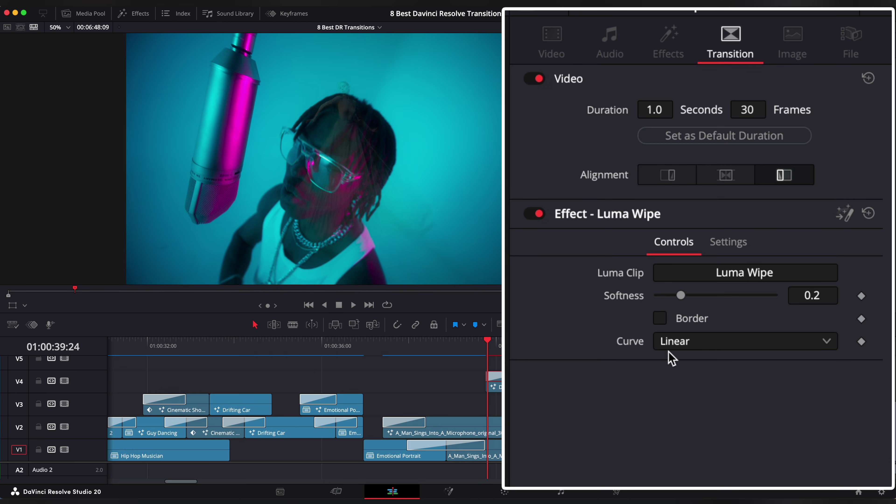
left_click_drag(711, 295, 716, 295)
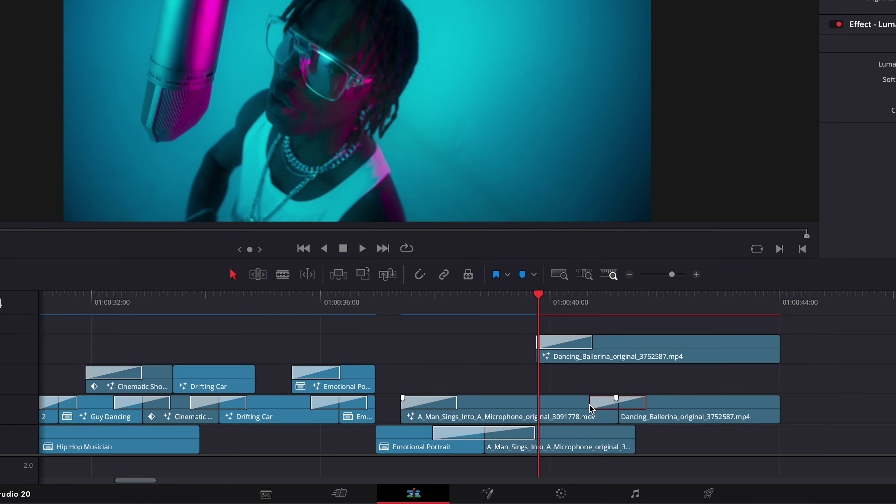
Lengthen the Luma Wipe on V2 to 48 frames and shift its edit point 11 frames earlier, playing back the transition.
left_click(547, 422)
left_click(524, 294)
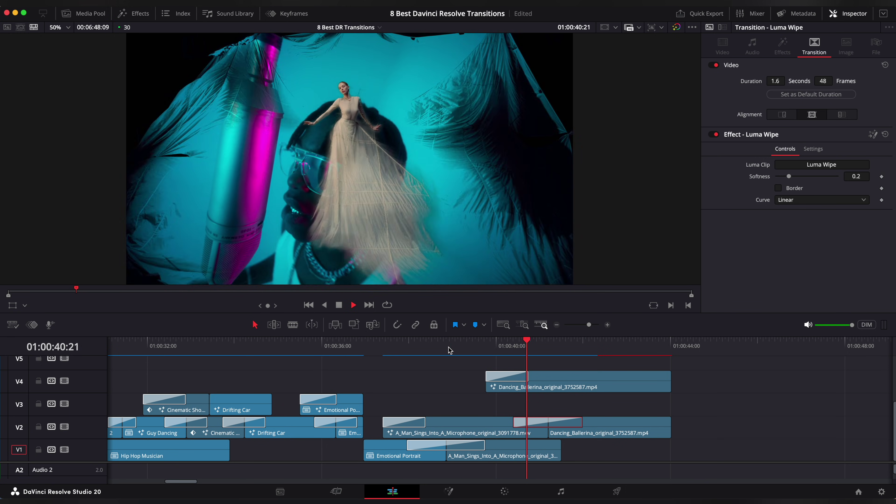
left_click_drag(547, 433, 532, 433)
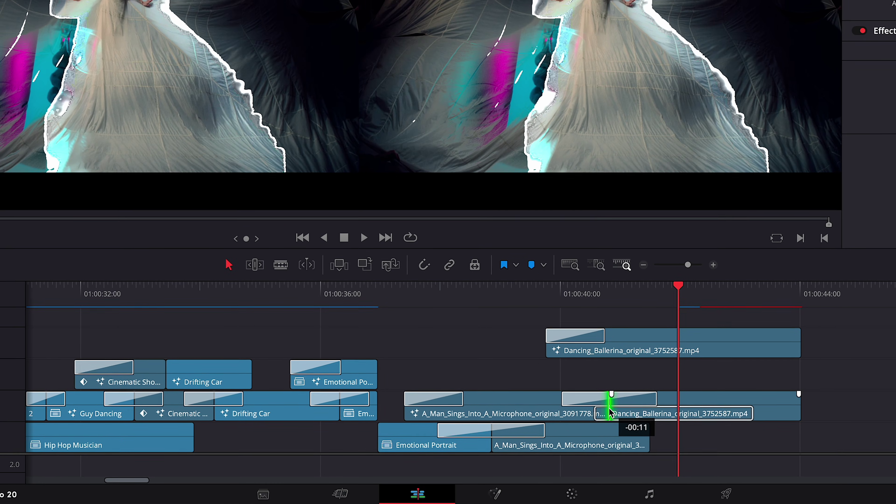
left_click_drag(609, 407, 608, 408)
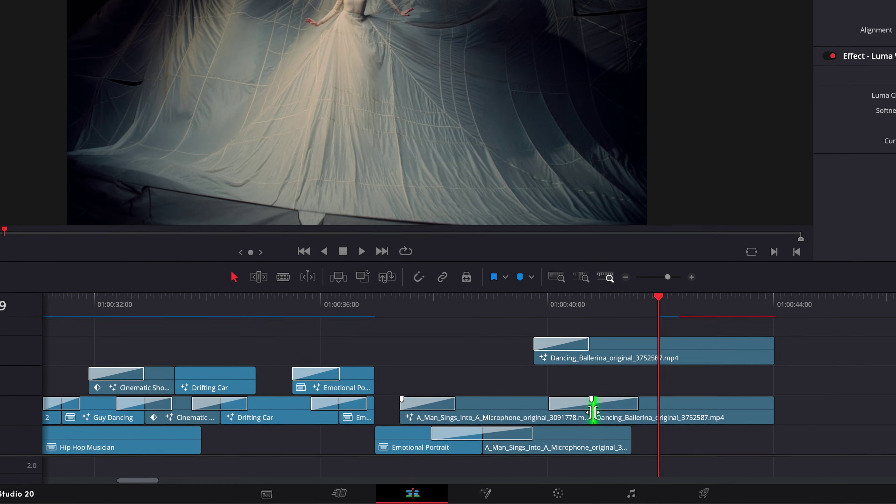
left_click(524, 294)
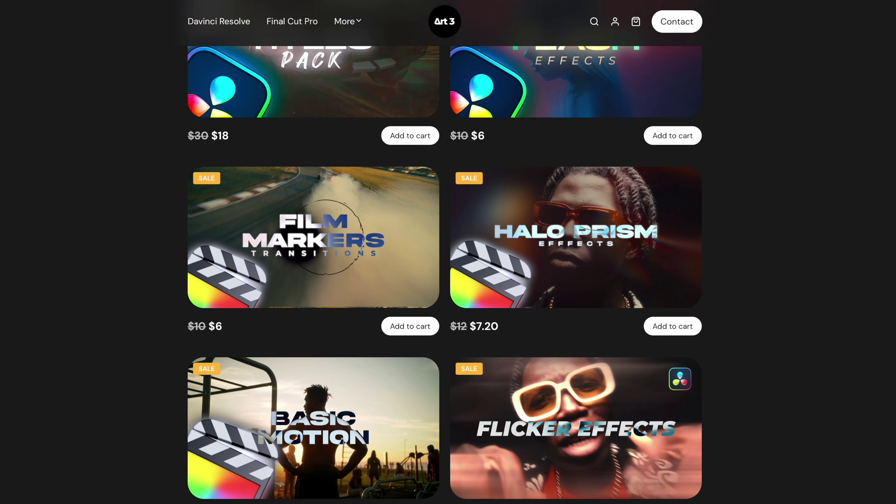
scroll(445, 269, "down", 6)
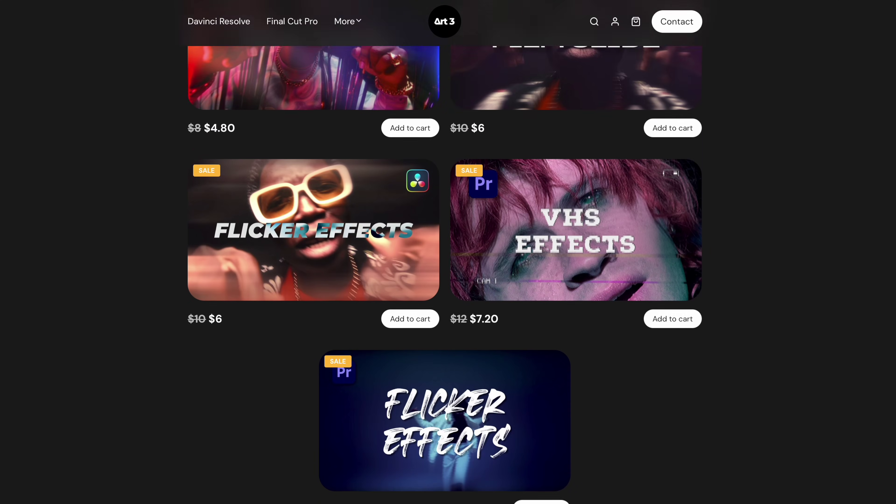
scroll(445, 269, "up", 9)
scroll(445, 268, "up", 8)
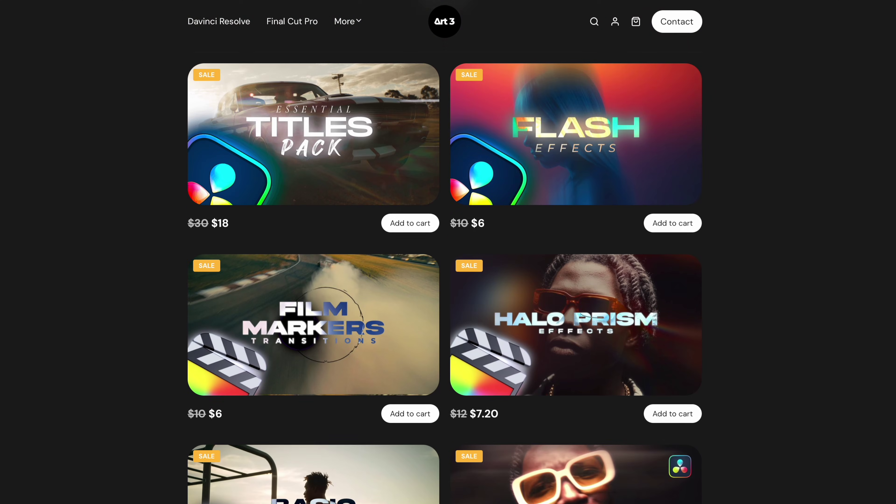